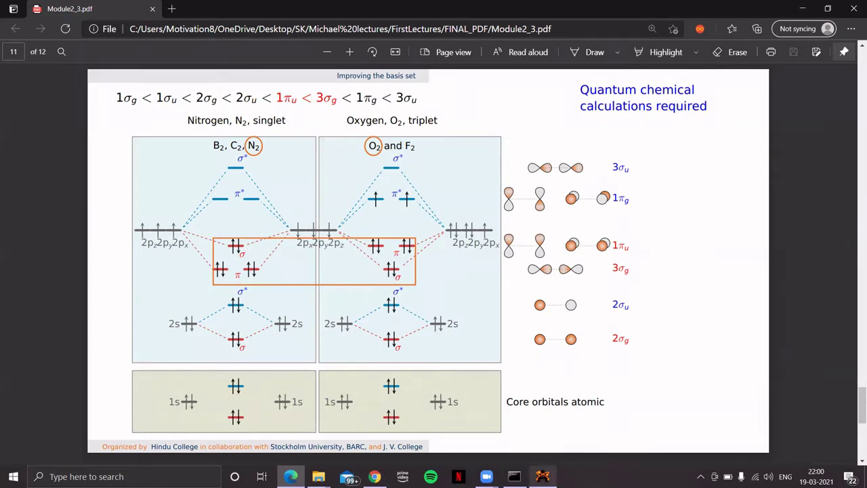
- Switch to Avogadro, draw two bonded nitrogen atoms and raise the bond between them to a triple bond
left_click(543, 476)
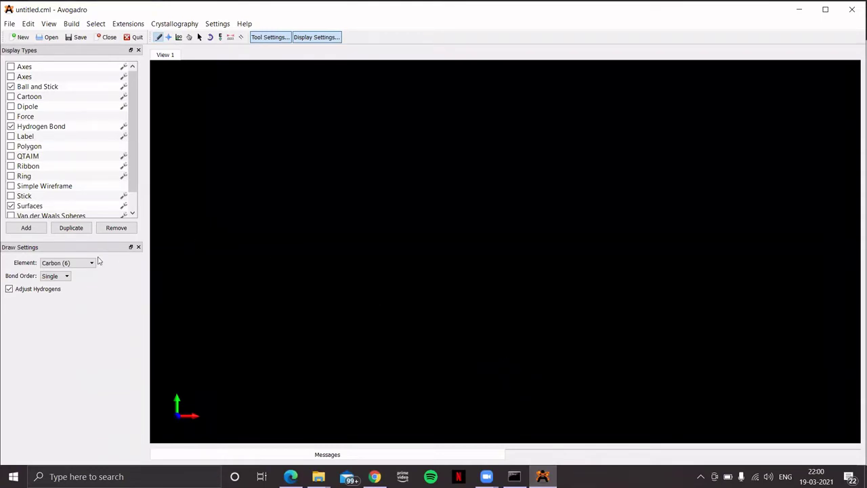
left_click(93, 263)
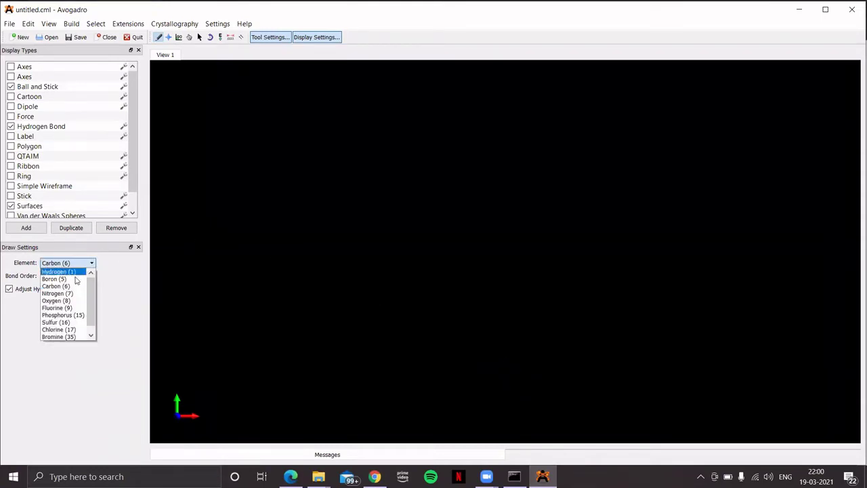
left_click(63, 291)
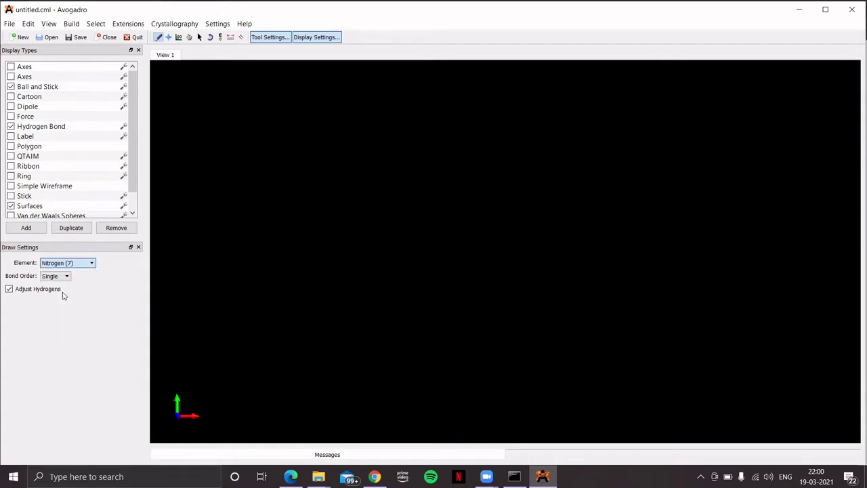
left_click(414, 214)
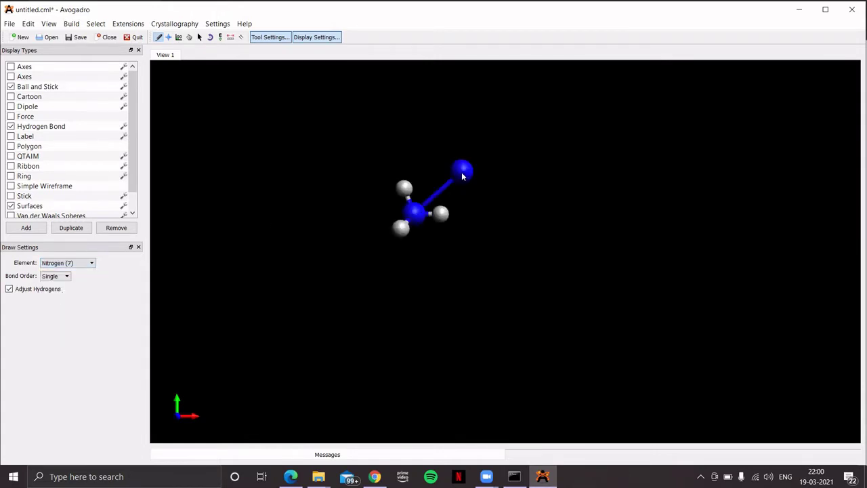
left_click_drag(461, 170, 462, 171)
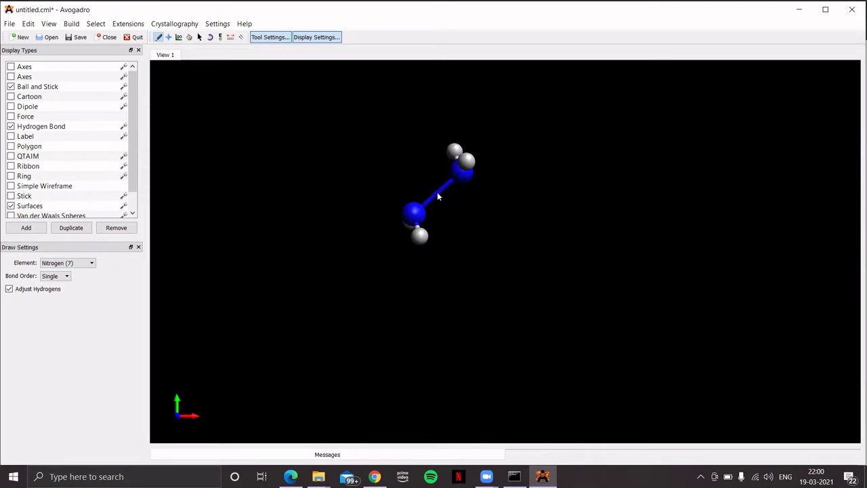
left_click(438, 193)
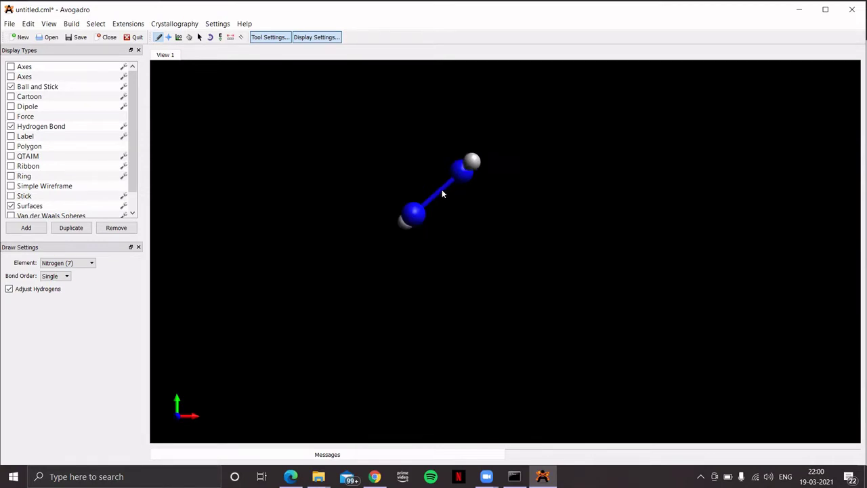
left_click(442, 193)
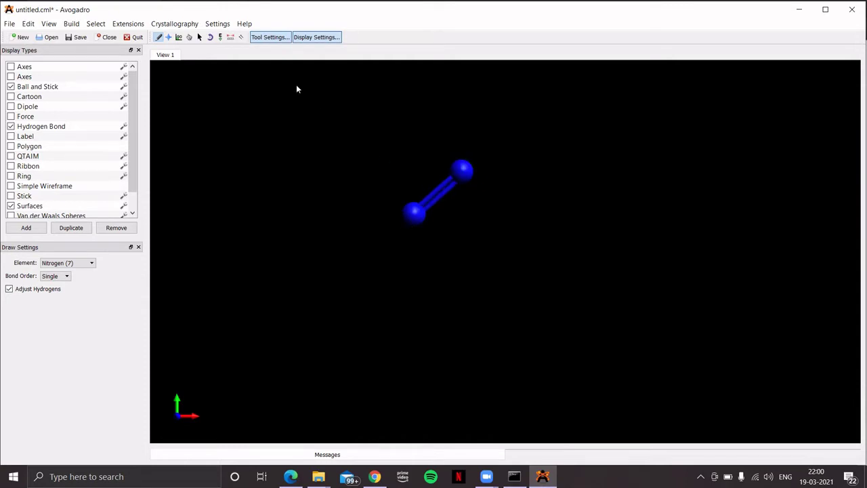
- Run auto-optimization on the nitrogen molecule with the UFF force field and Steepest Descent algorithm, and stop it once settled
left_click(169, 37)
scroll(476, 218, "up", 3)
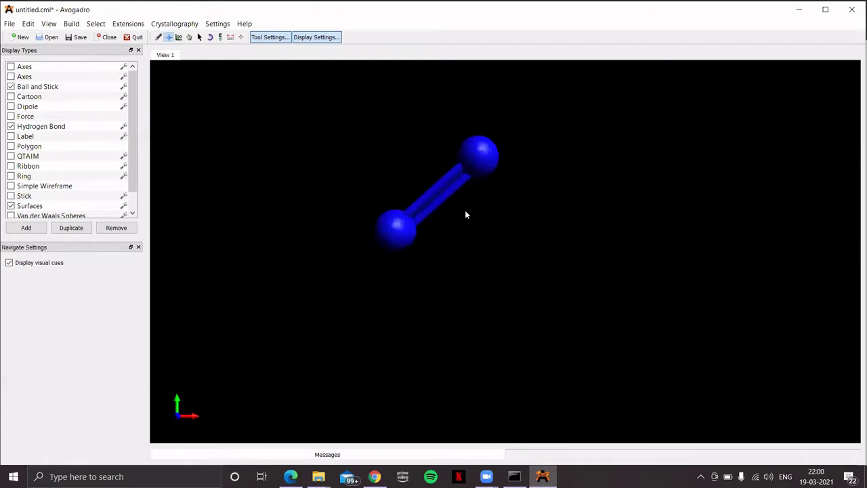
left_click_drag(465, 212, 463, 239)
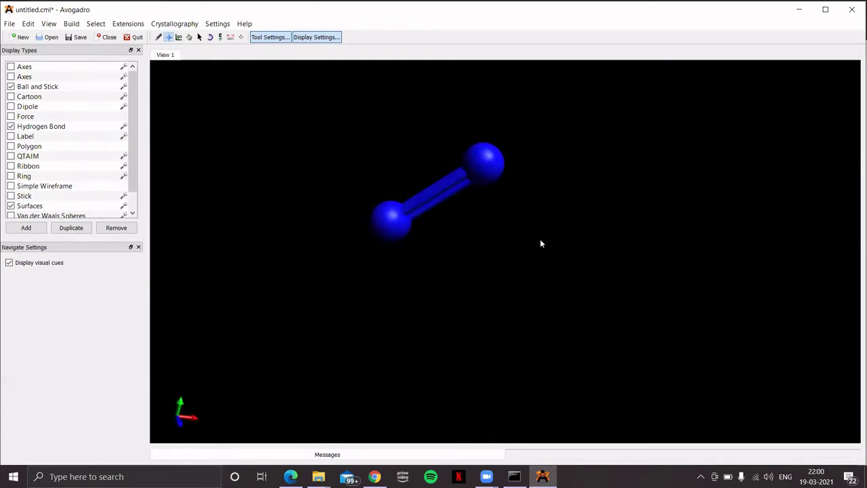
left_click(220, 37)
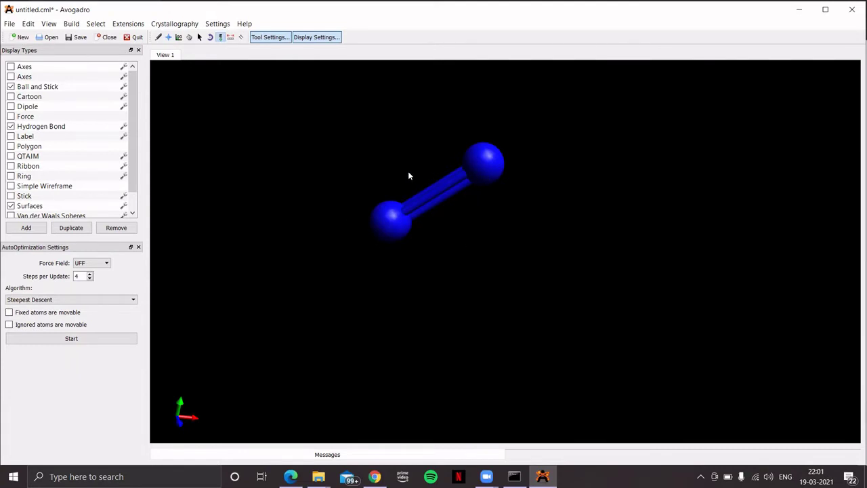
left_click(79, 339)
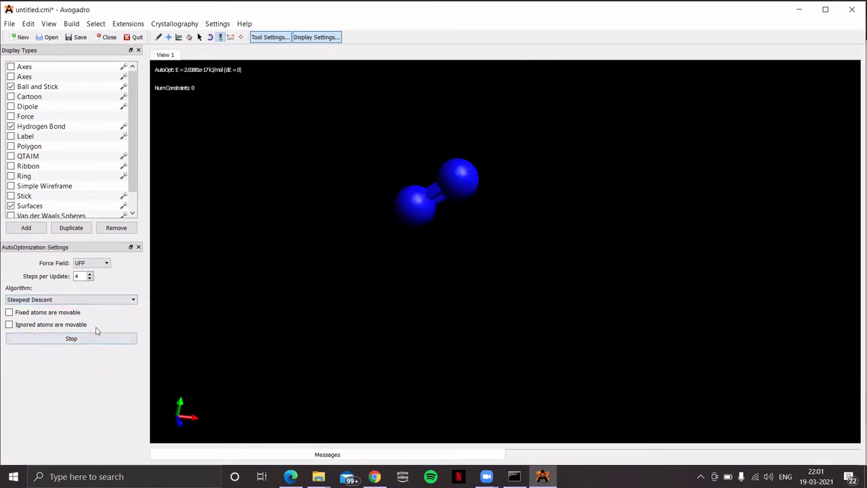
left_click(72, 339)
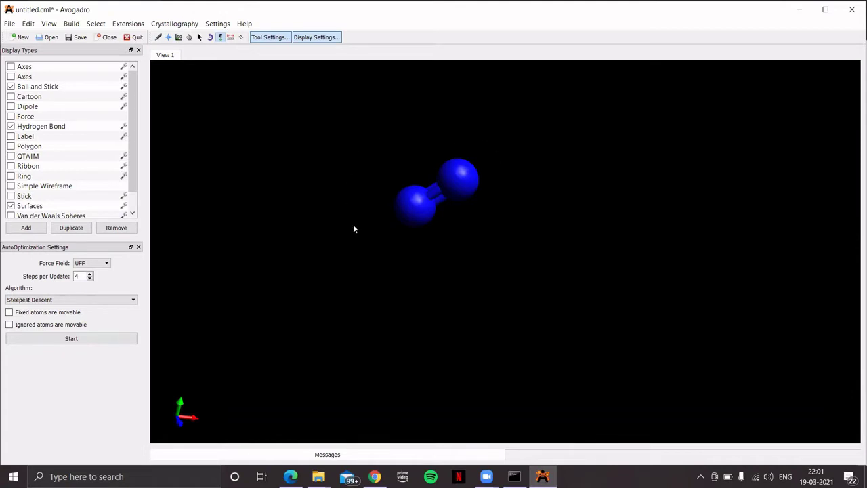
- Open the Orca input generator, enter the comment "Molecular Orbitals of N2" and set the calculation to Geometry Optimization
left_click(131, 24)
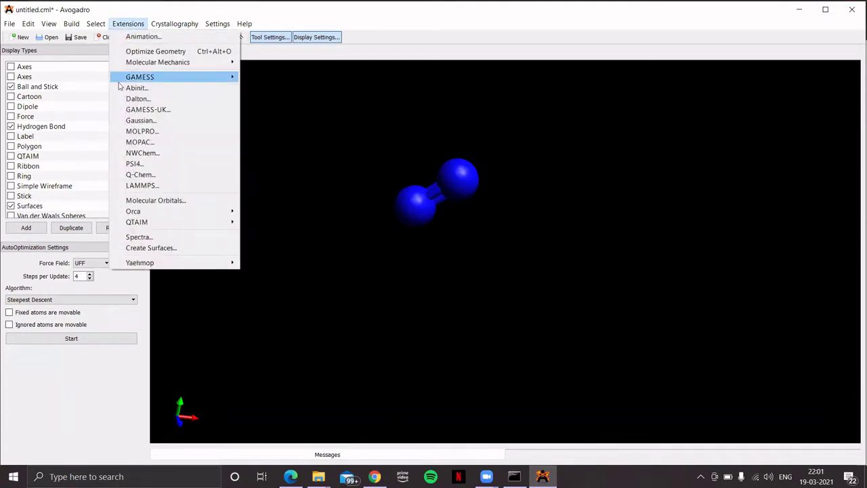
mouse_move(137, 212)
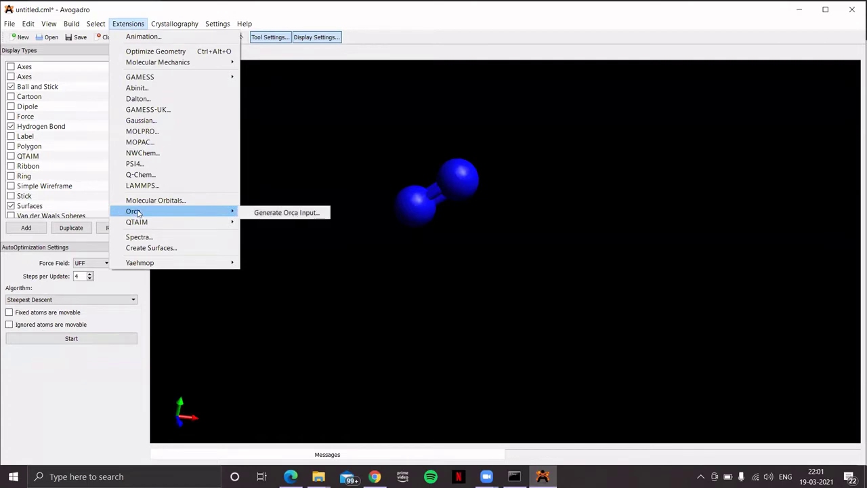
left_click(284, 213)
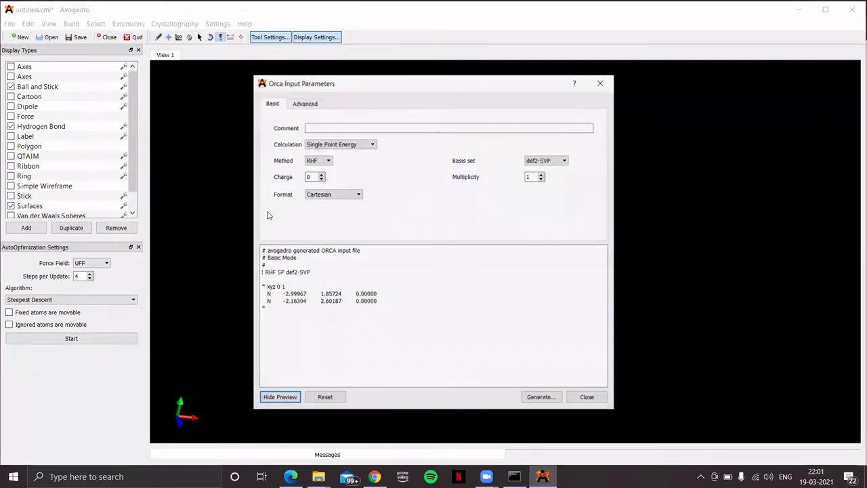
left_click(315, 126)
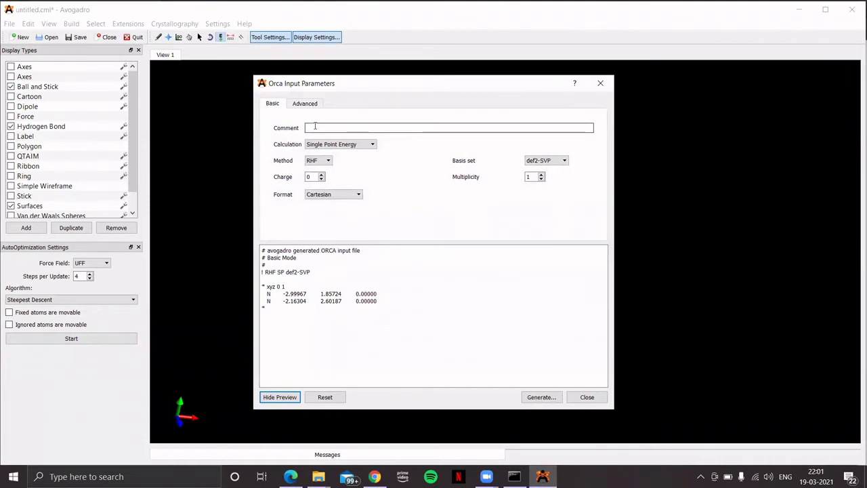
type("Molecular Orbitals ")
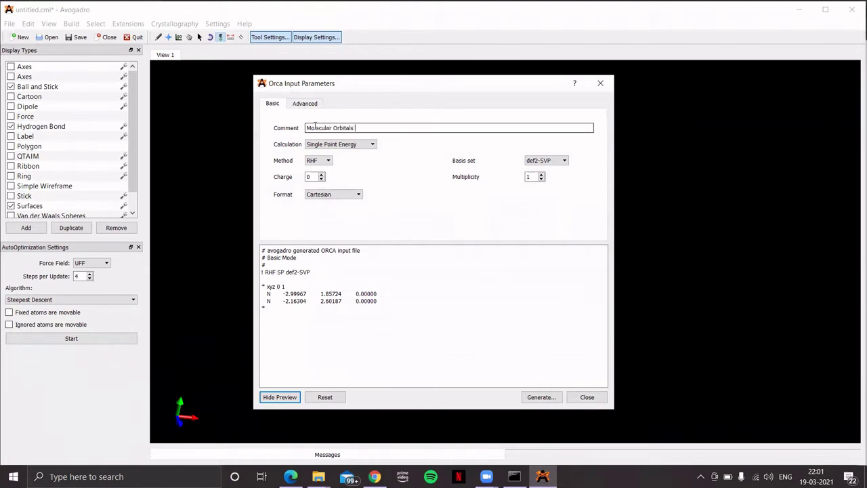
type("of N2")
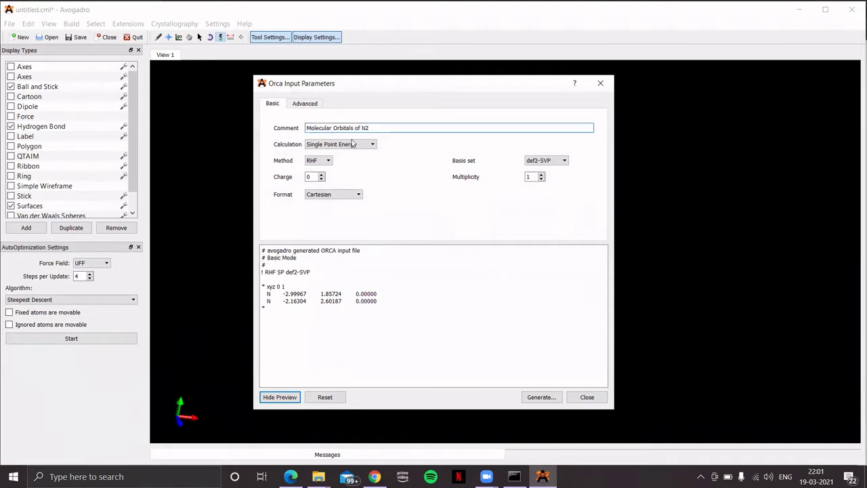
left_click(371, 144)
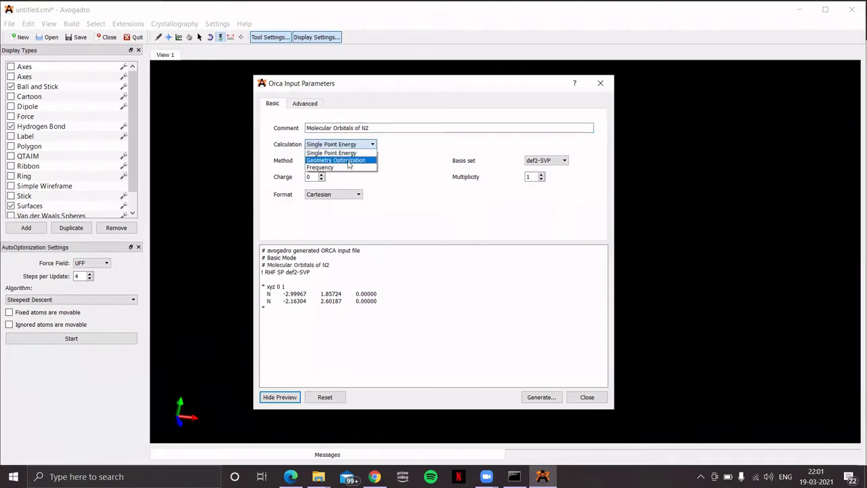
left_click(348, 162)
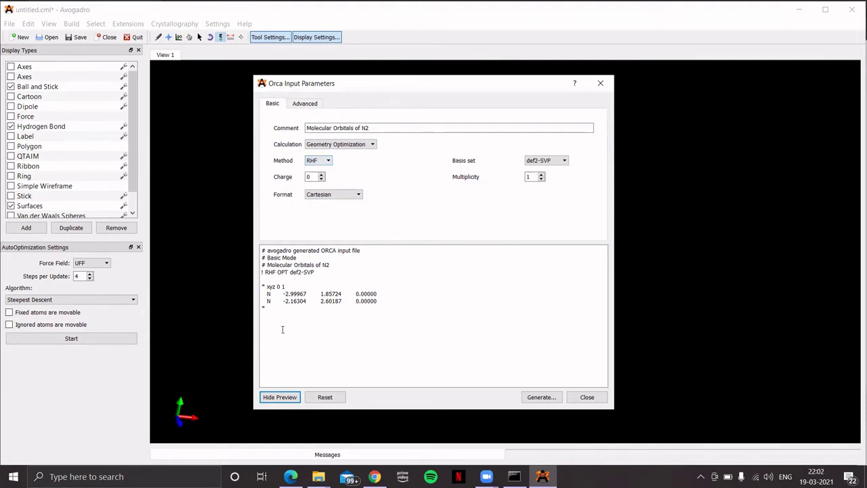
- Replace the basis set in the Orca input preview's keyword line with STO-3G and add a new line below it
left_click_drag(290, 272, 316, 272)
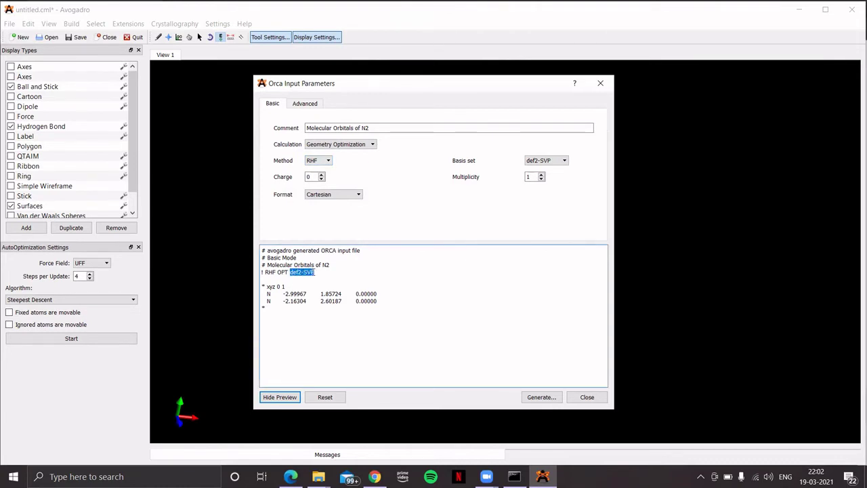
type("STO-")
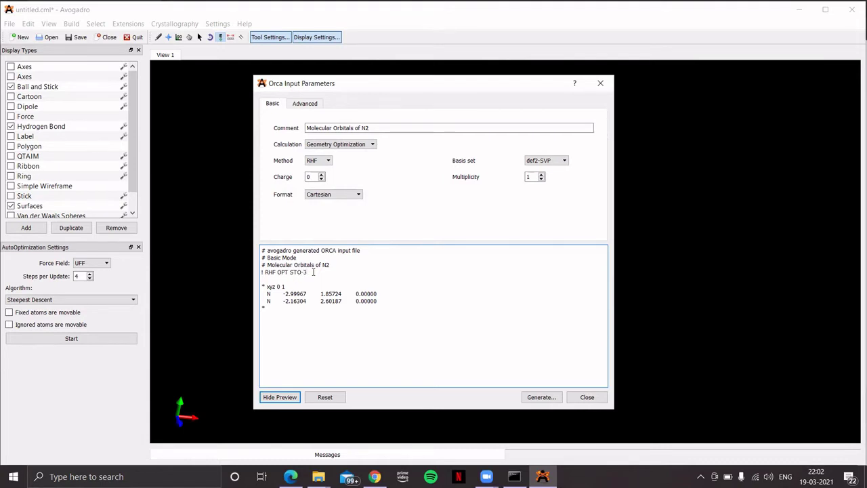
type("3G")
key("Return")
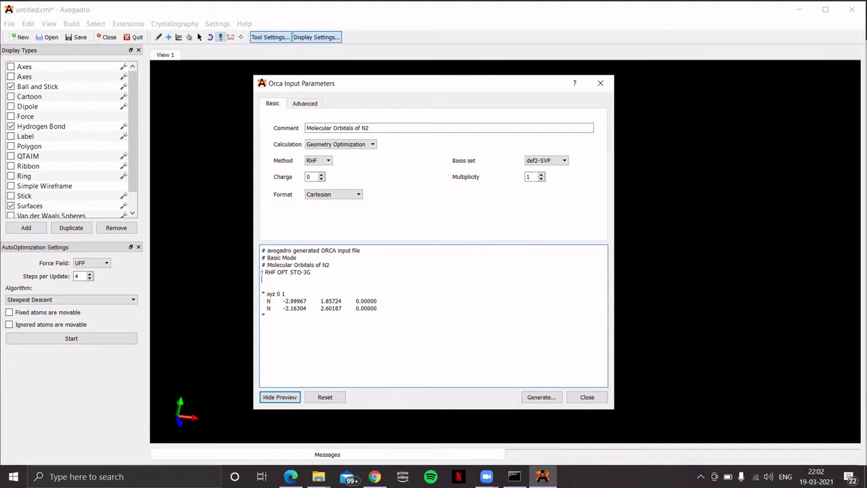
- Switch to Chrome and open the Visualization and printing page of the ORCA Input Library from the search results
left_click(375, 477)
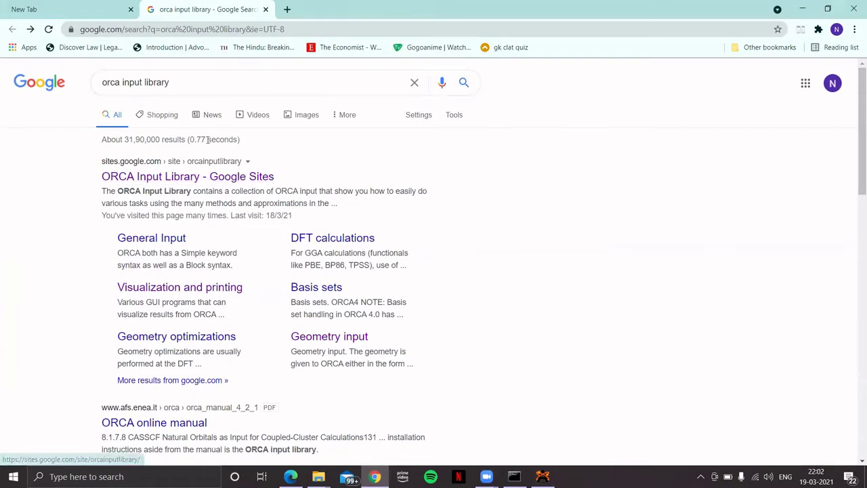
left_click(197, 181)
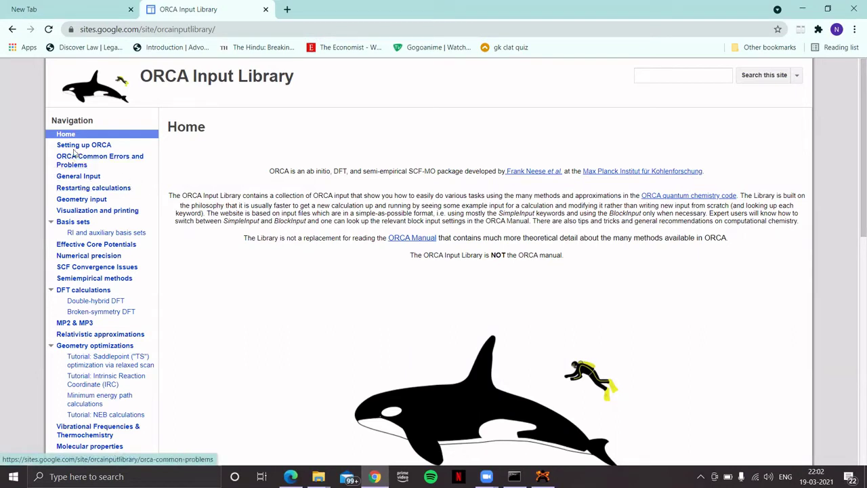
left_click(66, 212)
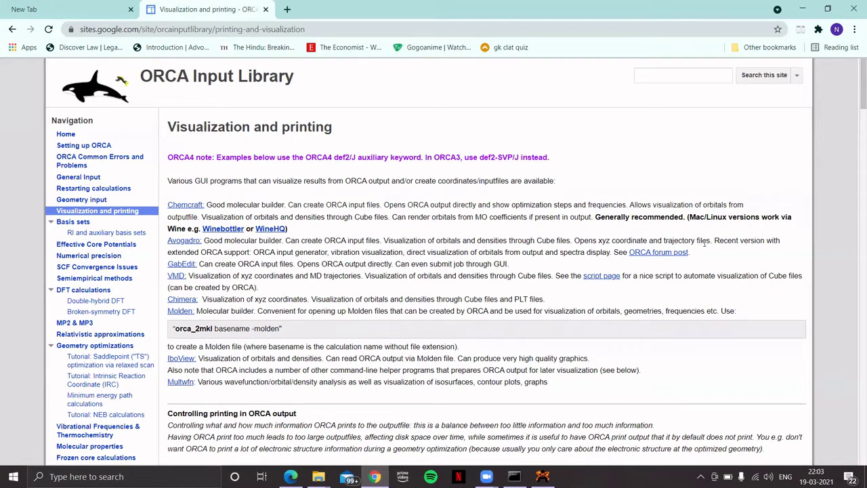
- Examine the page's ORCA printing keywords, including the NormalPrint note on analyzing MOs, and its molecular orbital visualization options
scroll(396, 305, "down", 3)
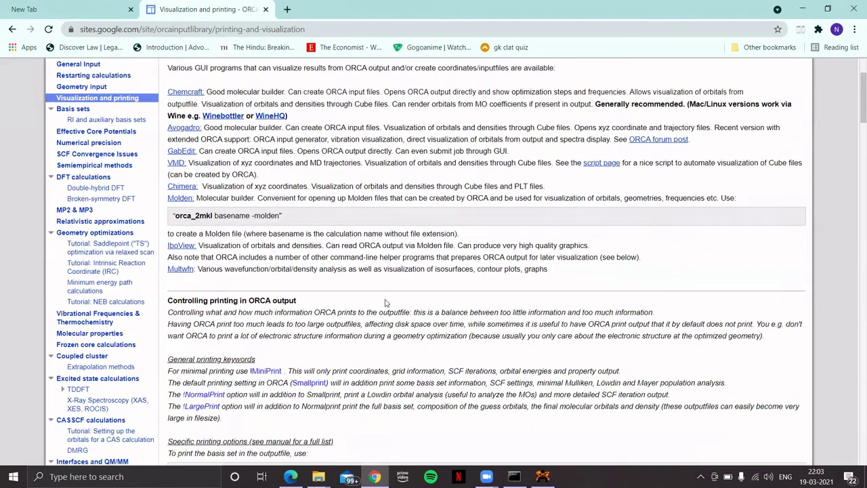
scroll(386, 303, "down", 3)
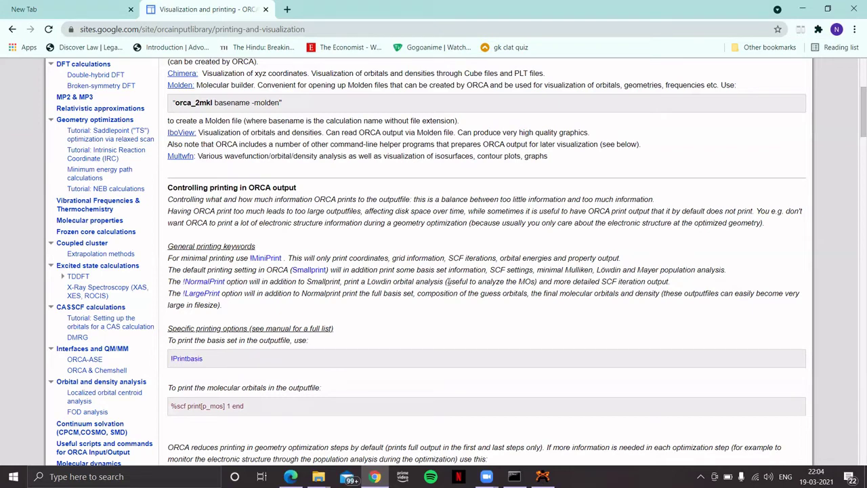
left_click_drag(448, 281, 539, 282)
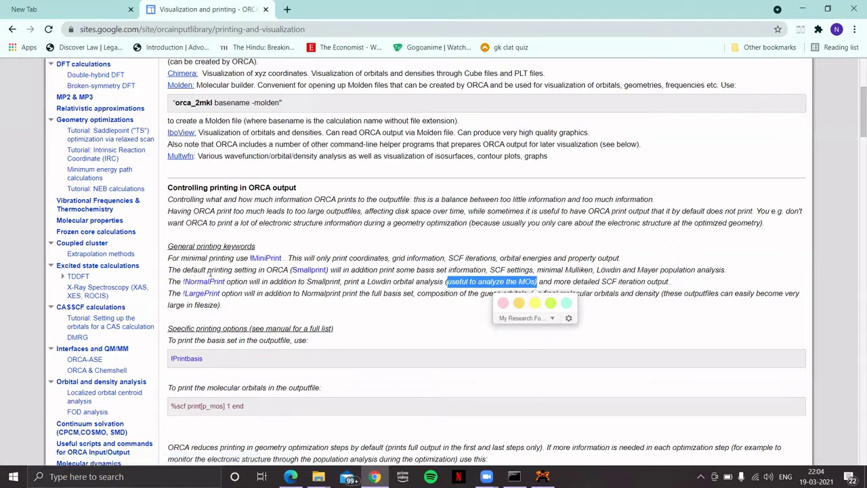
scroll(316, 285, "down", 1)
scroll(316, 285, "down", 15)
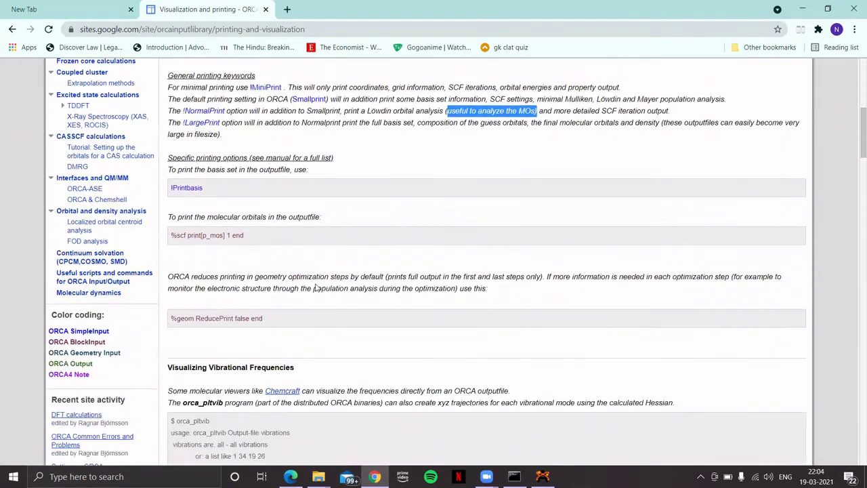
scroll(314, 288, "down", 8)
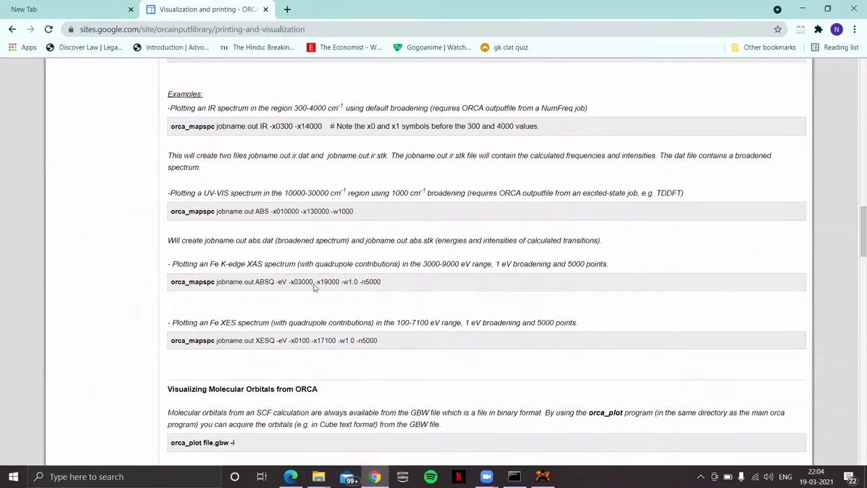
scroll(303, 285, "down", 4)
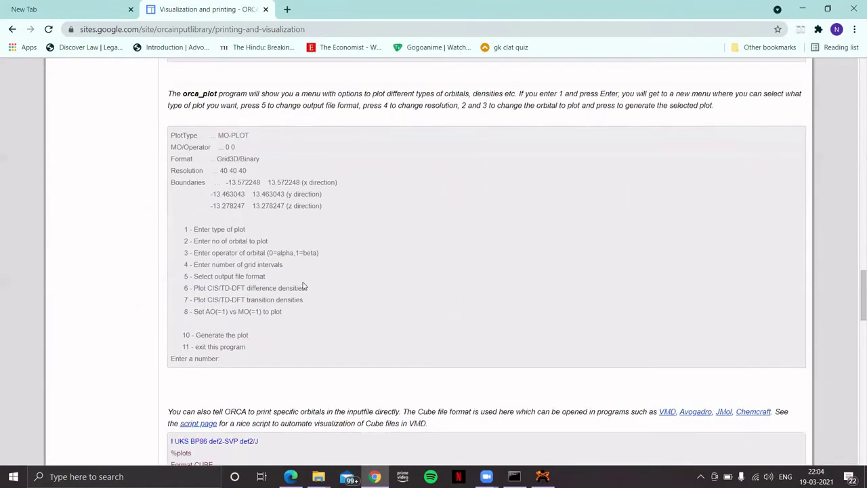
- Copy the Normalprint block with its %output, Print[ P_Basis ] 2 and Print[ P_MOs ] 1 lines from the ORCA Input Library page
scroll(197, 294, "down", 3)
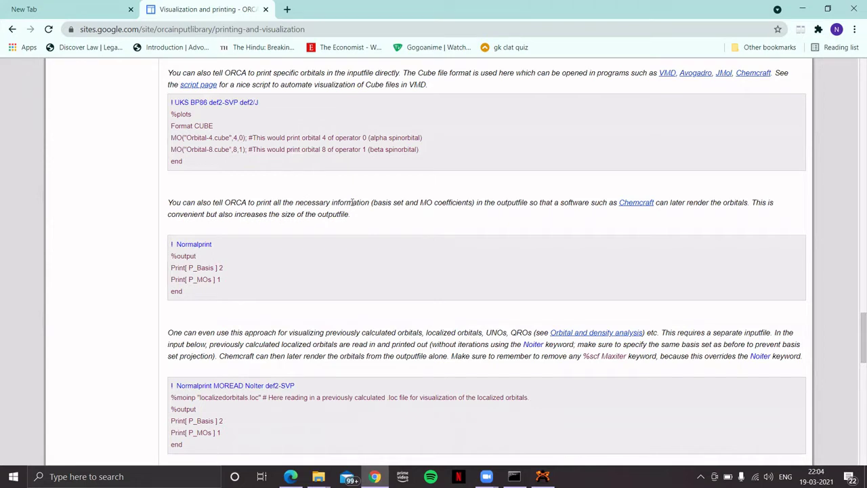
left_click_drag(364, 202, 479, 207)
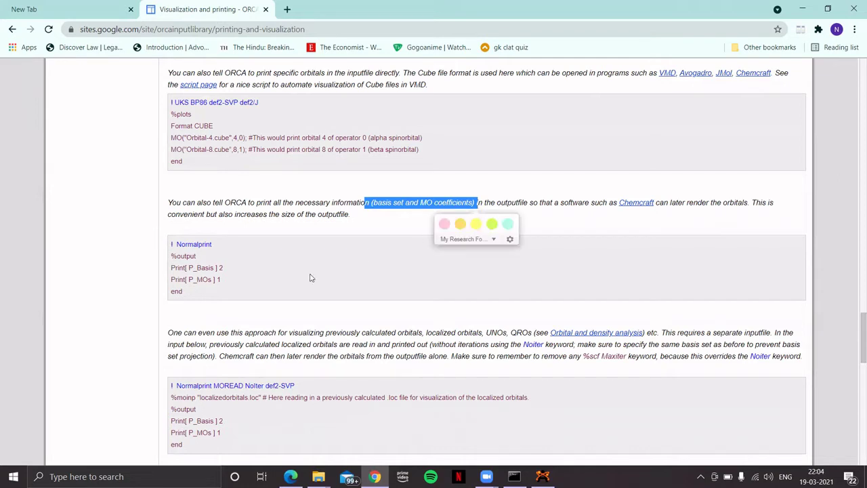
left_click(182, 292)
mouse_move(182, 292)
left_mouse_down()
mouse_move(193, 269)
mouse_move(175, 244)
left_mouse_up()
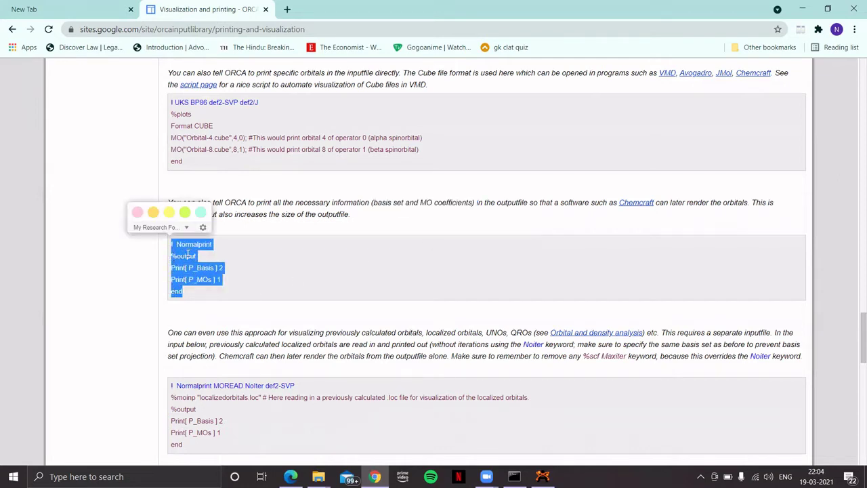
right_click(189, 253)
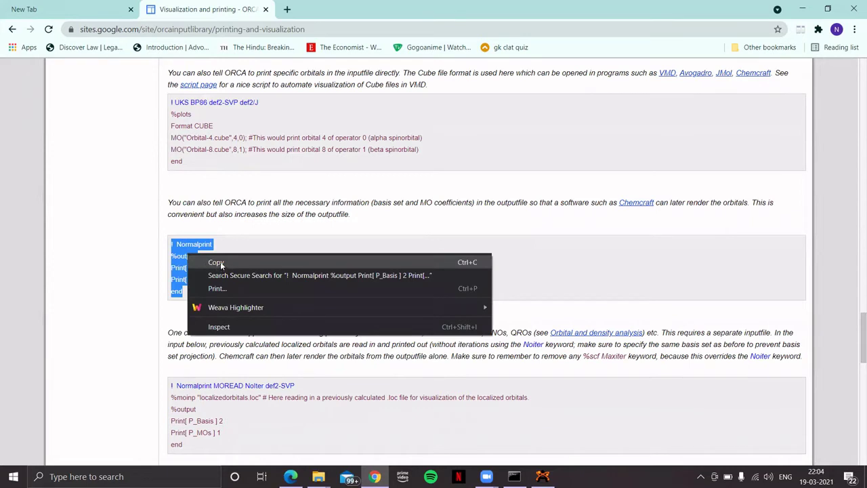
left_click(216, 263)
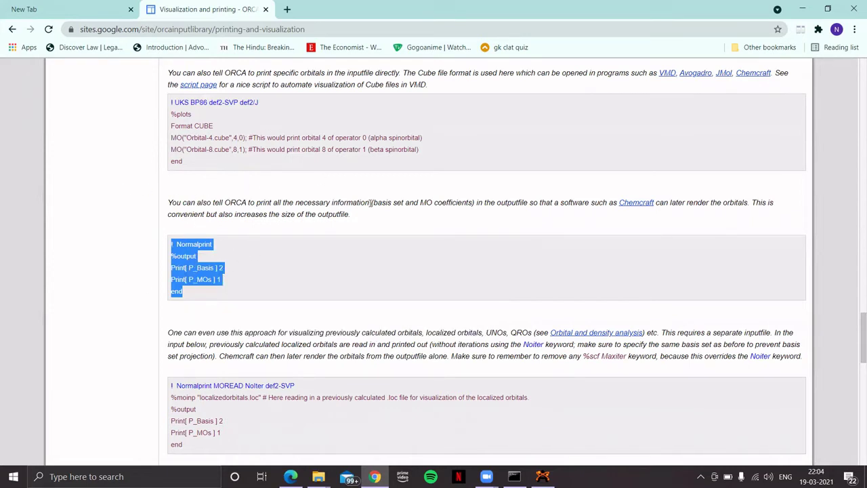
- Switch to Avogadro and paste the copied Normalprint block below the "! RHF OPT STO-3G" line in the Orca input preview
left_click(542, 477)
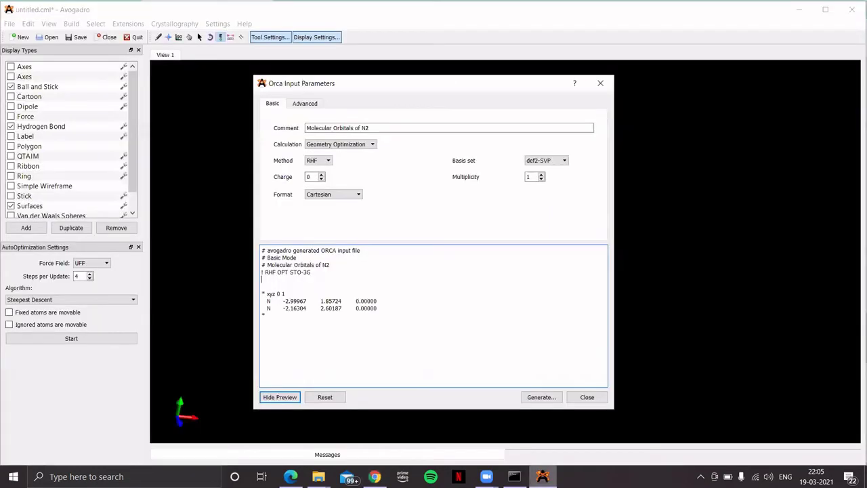
right_click(264, 280)
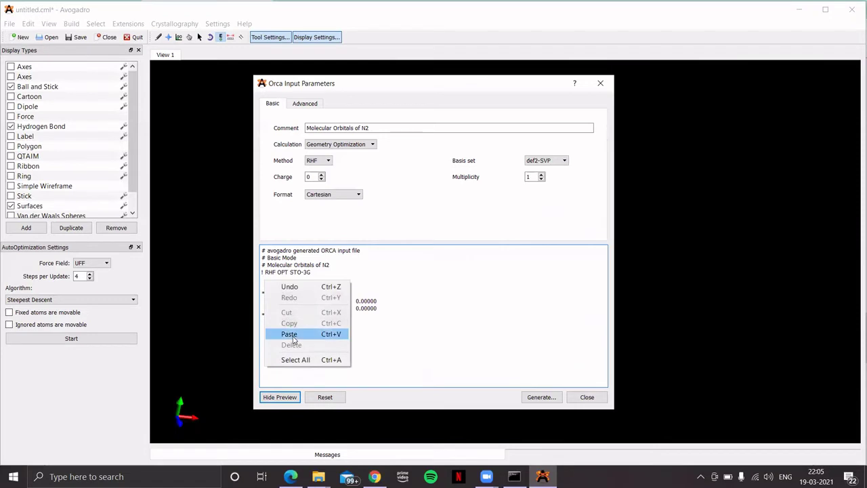
left_click(289, 333)
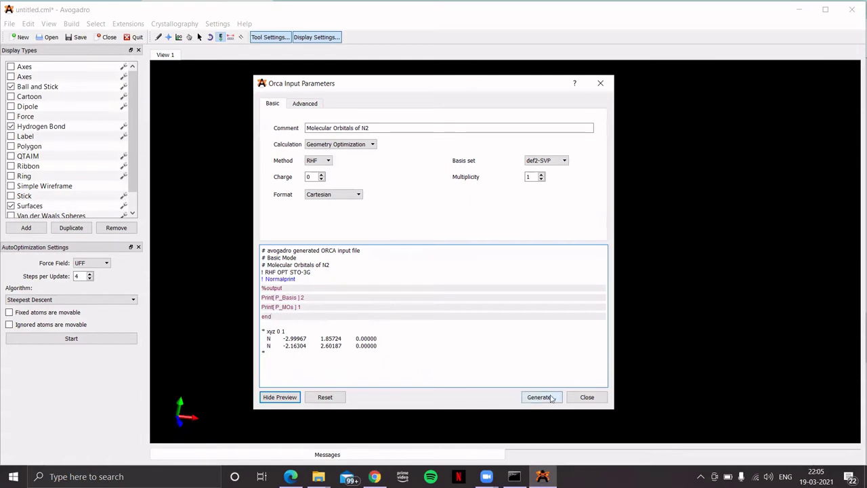
- Generate the ORCA input deck, save it as N2-MO in the Desktop's Test\N2-MOs folder, and close the input generator
left_click(539, 397)
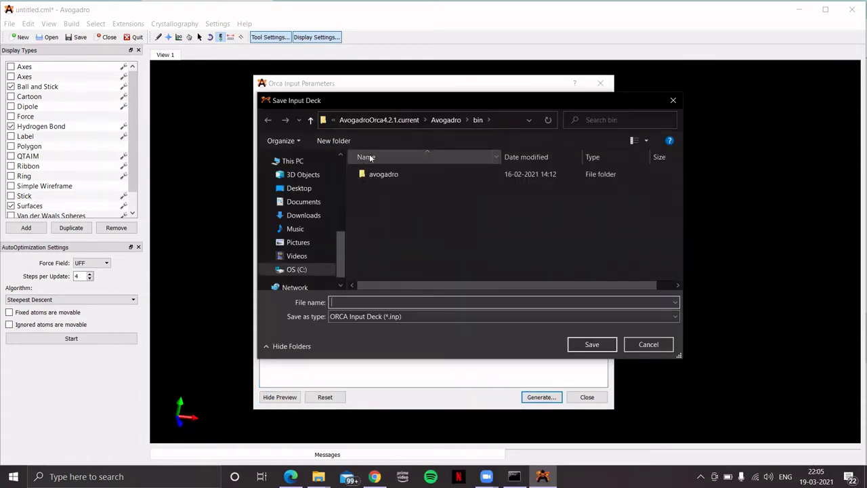
left_click(299, 188)
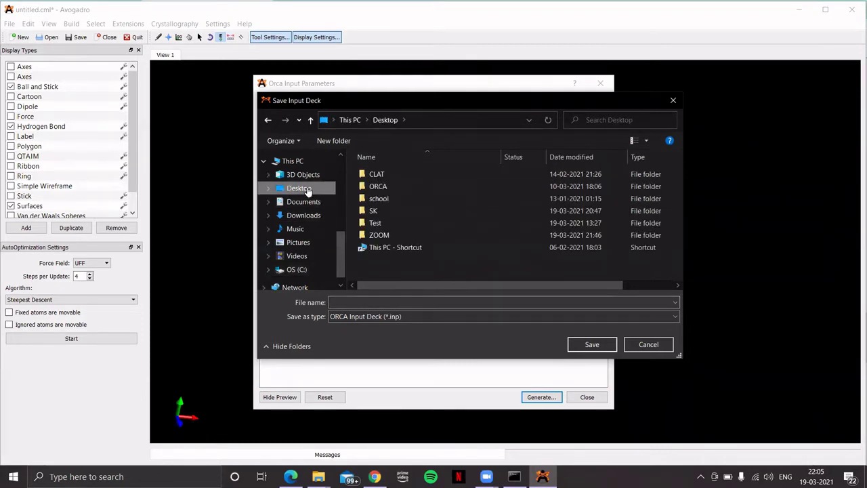
left_click(372, 224)
left_click(372, 224)
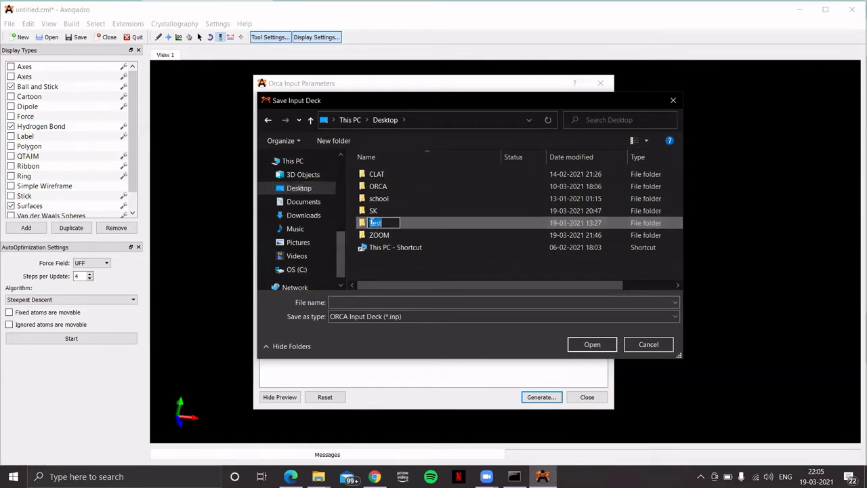
double_click(372, 223)
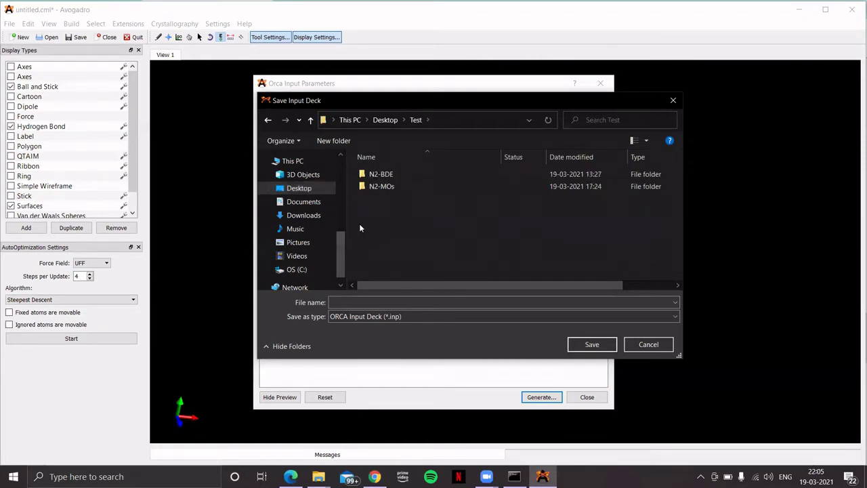
double_click(377, 187)
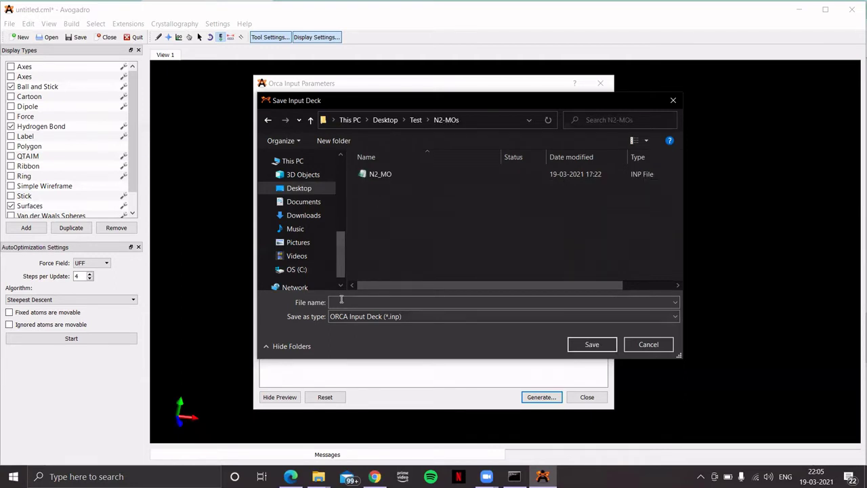
left_click(340, 301)
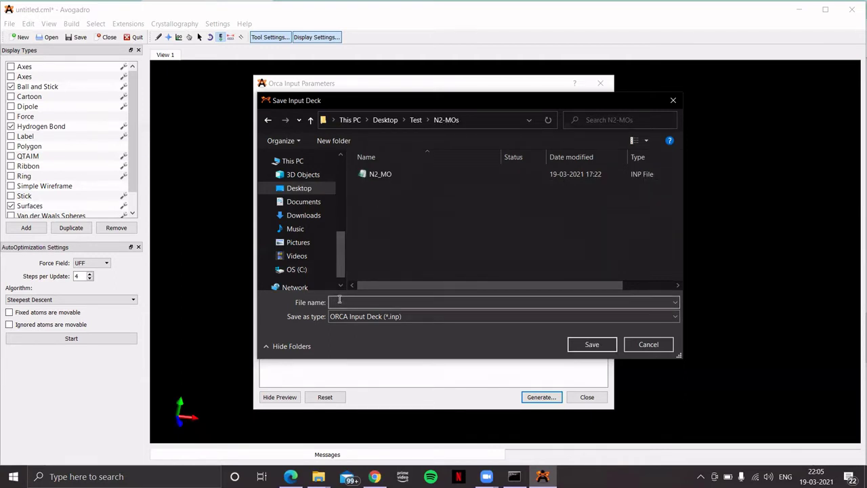
type("N")
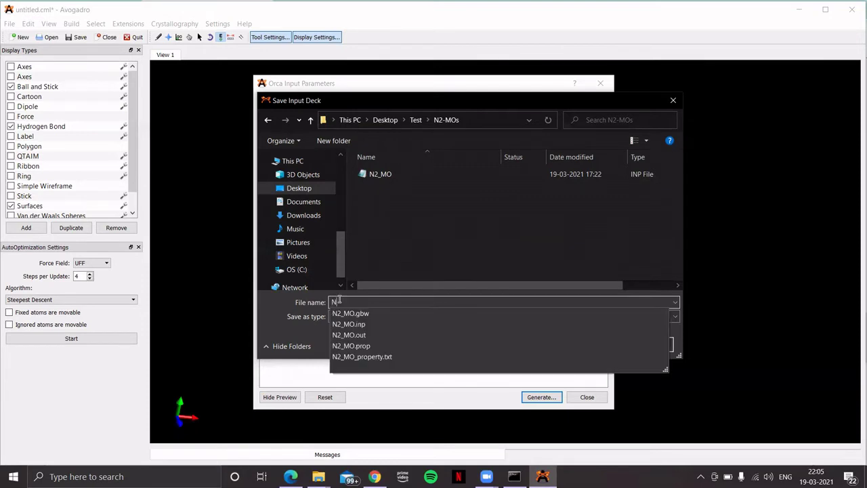
type("2-MO")
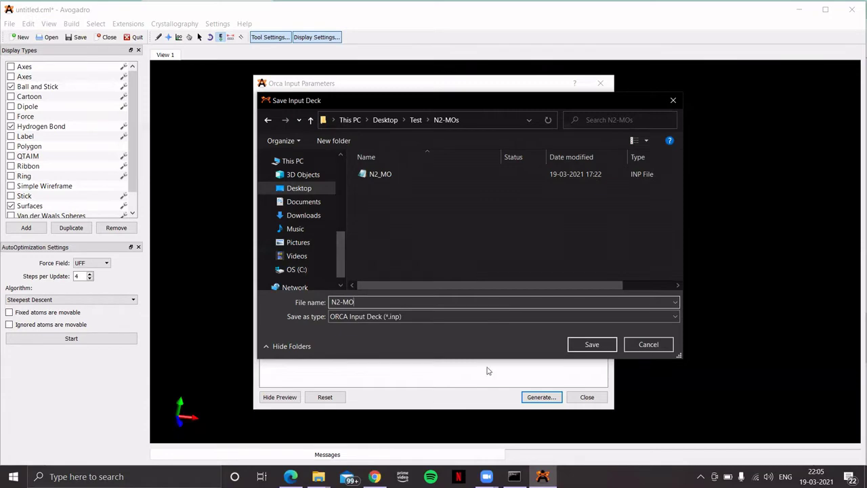
left_click(595, 345)
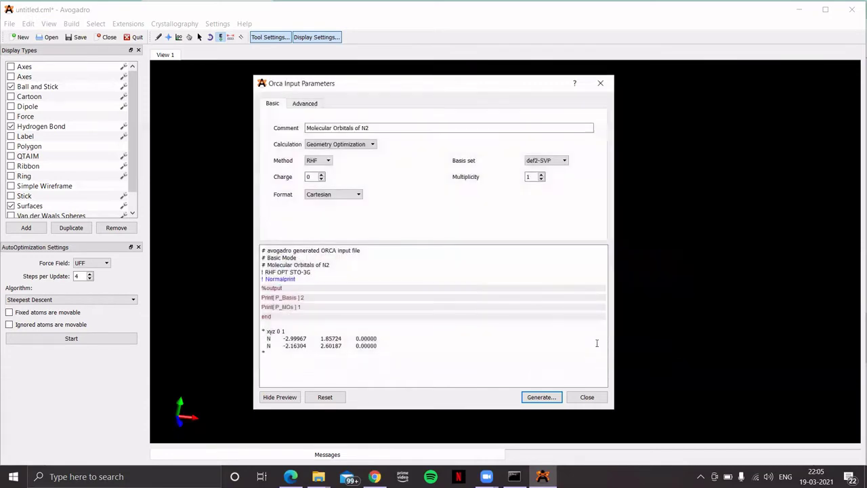
left_click(587, 397)
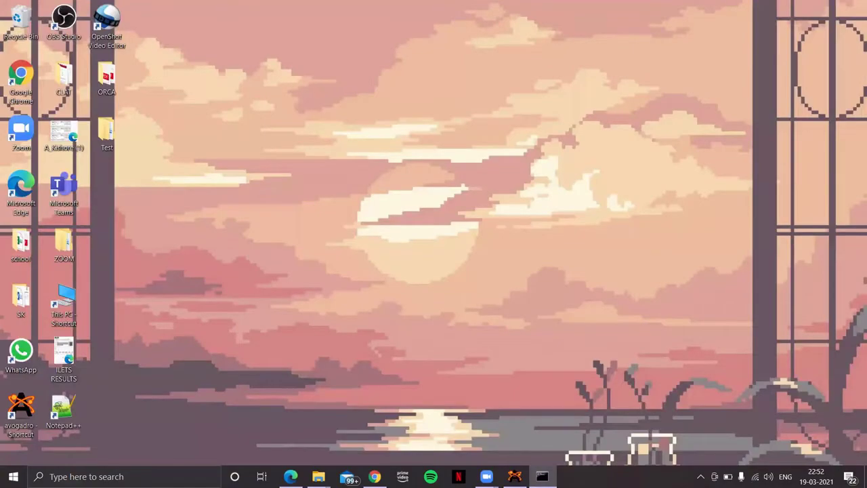
- Switch to Command Prompt and list the contents of the N2-MOs directory
left_click(542, 476)
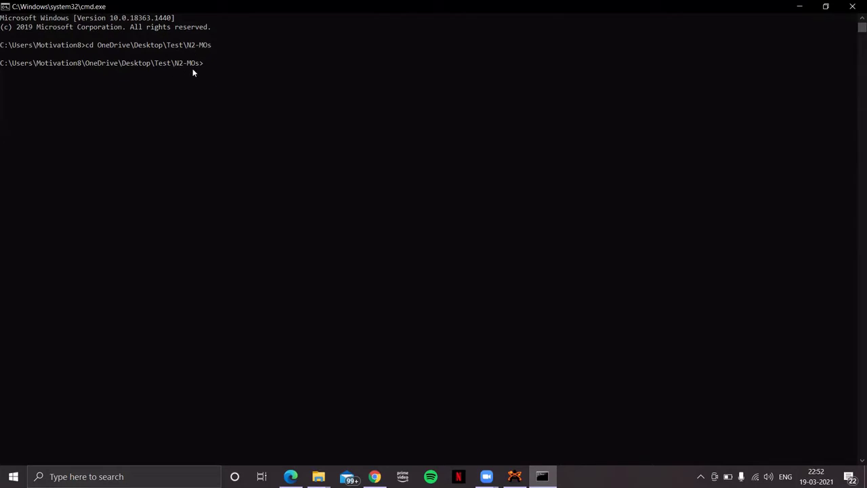
type("dir")
key("Return")
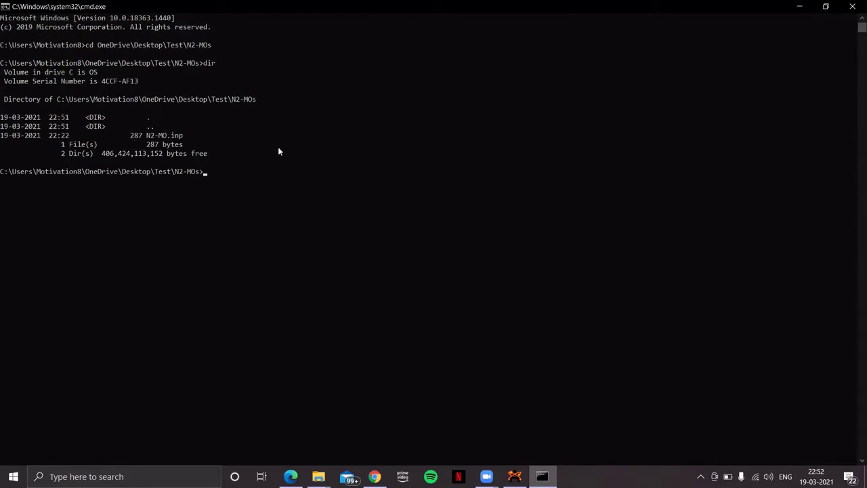
- Run ORCA on N2-MO.inp with its output redirected to N2-MO.out
type("orca N")
key("Tab")
type("> N")
key("Tab")
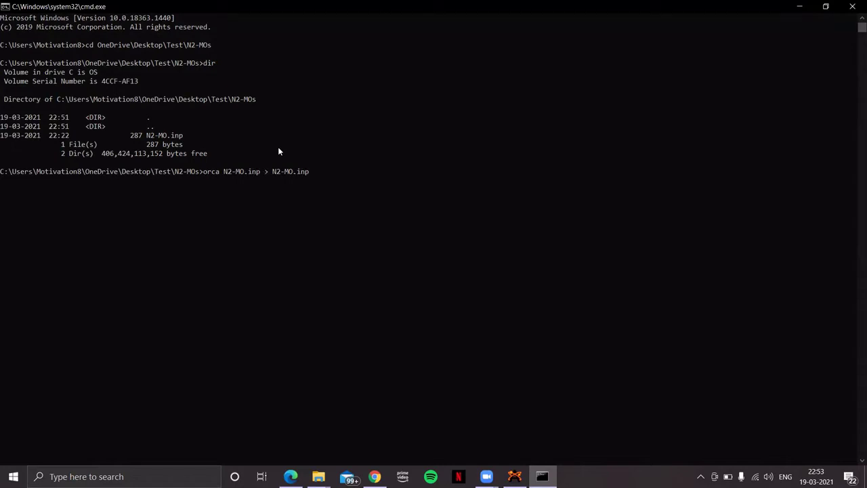
key("BackSpace")
key("BackSpace")
key("BackSpace")
type("out")
key("Return")
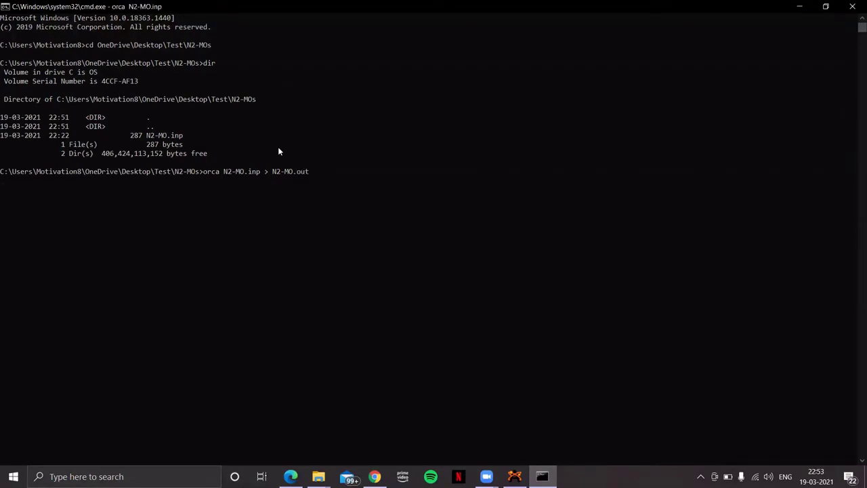
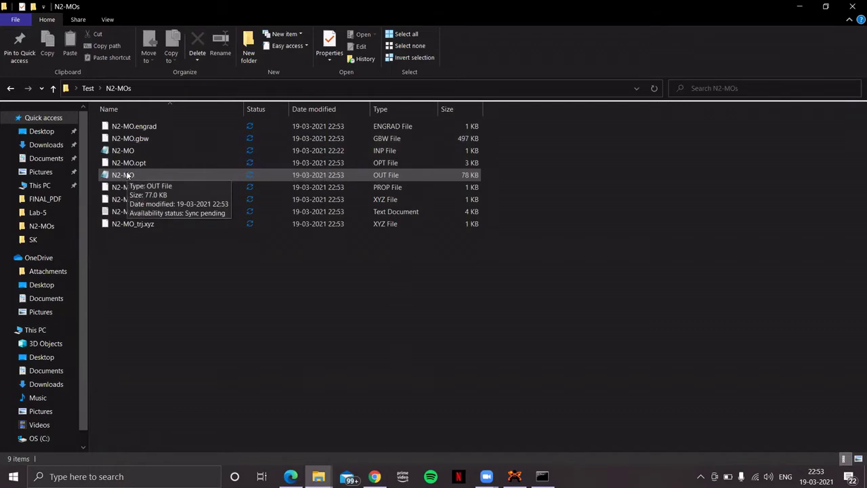
- Open the N2-MO OUT file from the N2-MOs folder in Notepad++ and dismiss the Lab-5 folder window
left_click(126, 175)
right_click(127, 175)
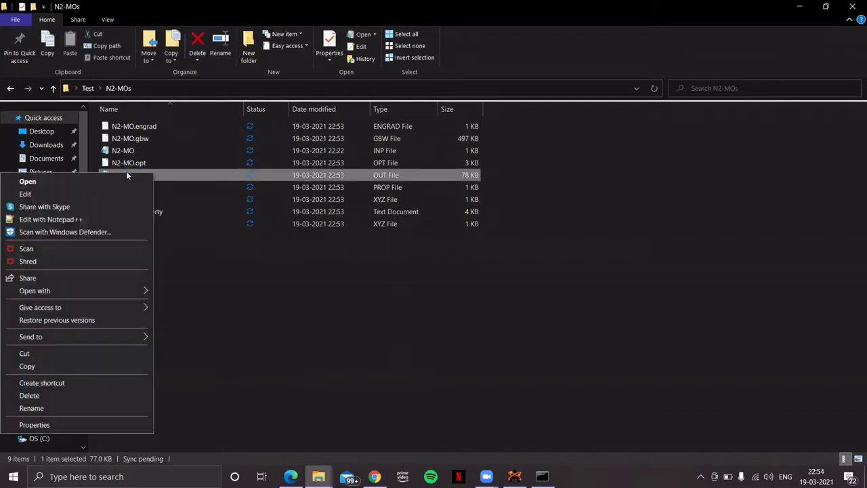
left_click(56, 217)
left_click(56, 217)
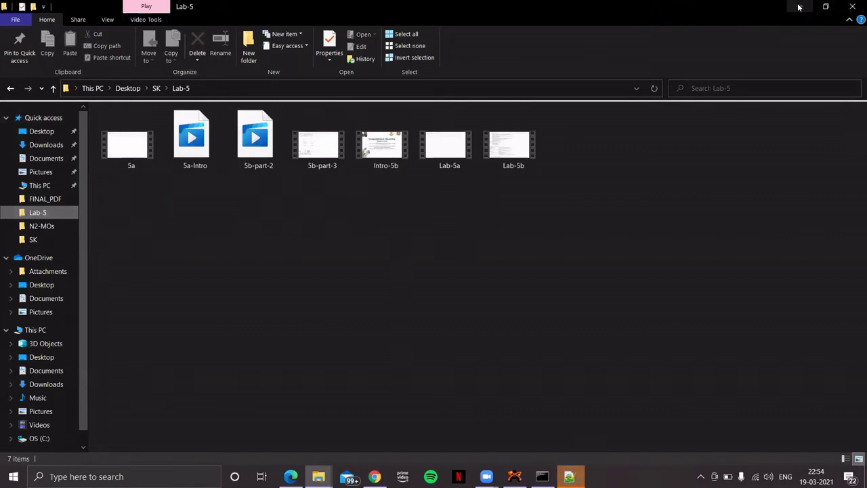
left_click(844, 6)
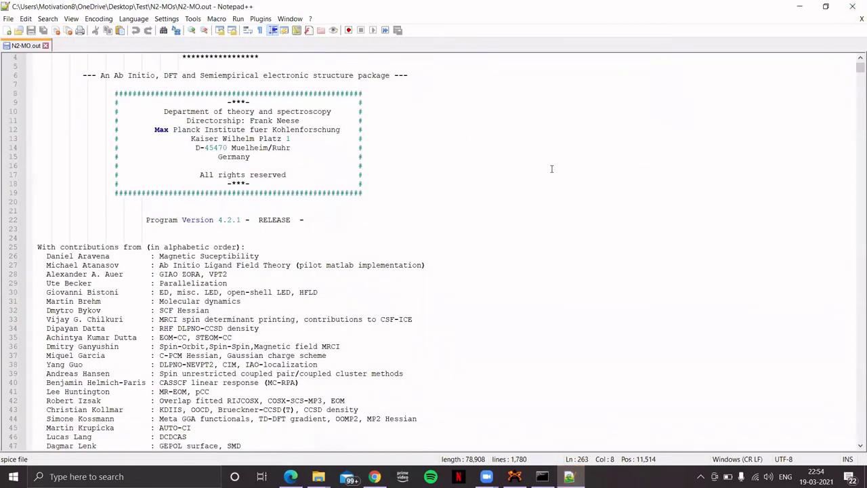
- Examine the beginning of N2-MO.out, including the basis set information, echoed input with its STO-3G keyword, and geometry optimization setup
scroll(531, 174, "down", 5)
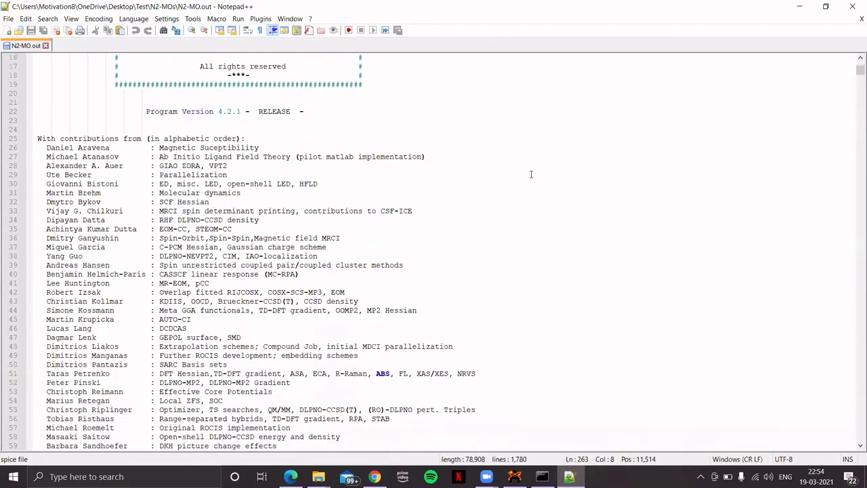
scroll(531, 174, "down", 5)
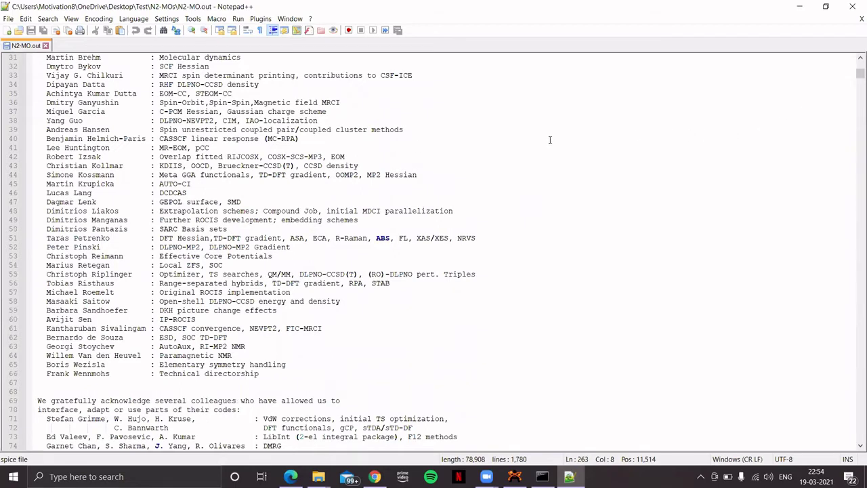
scroll(550, 139, "down", 15)
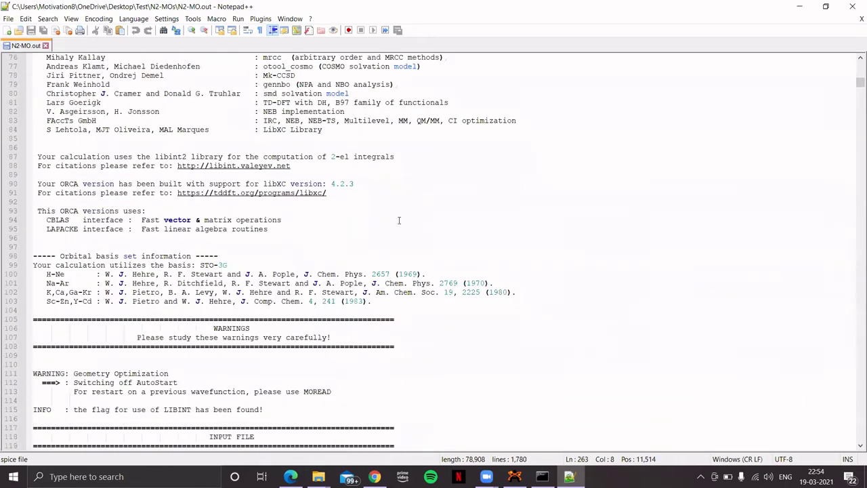
scroll(145, 389, "down", 17)
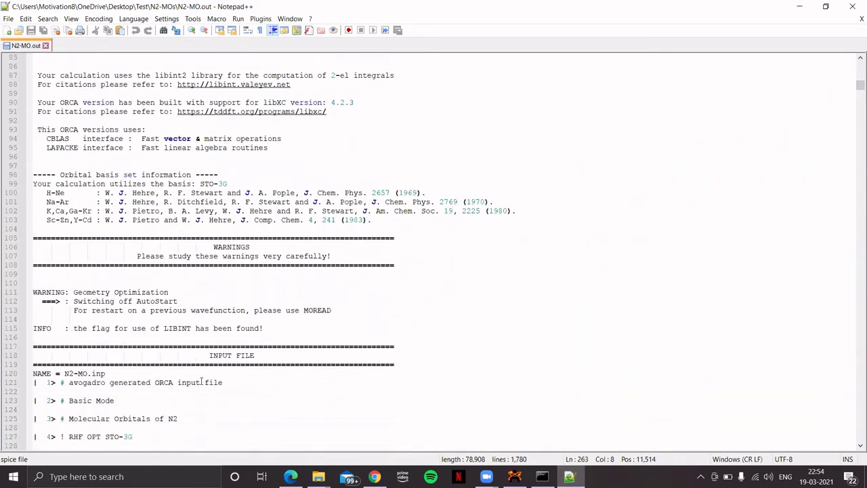
scroll(198, 366, "down", 3)
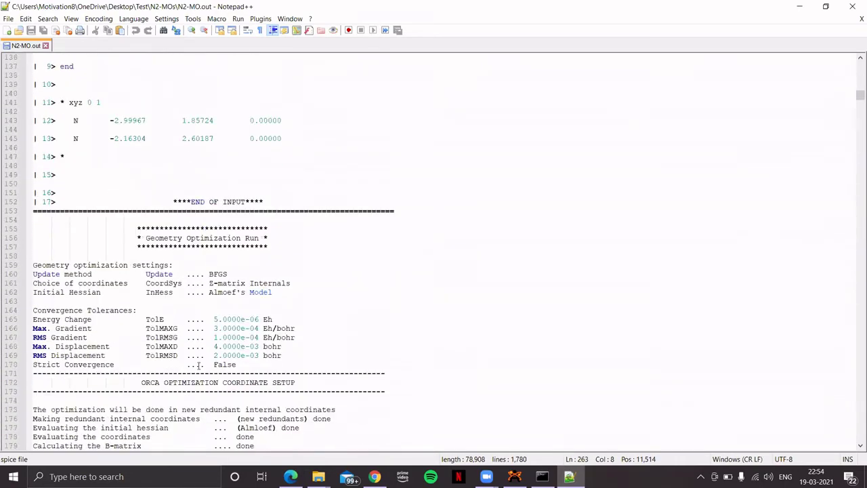
scroll(228, 324, "down", 9)
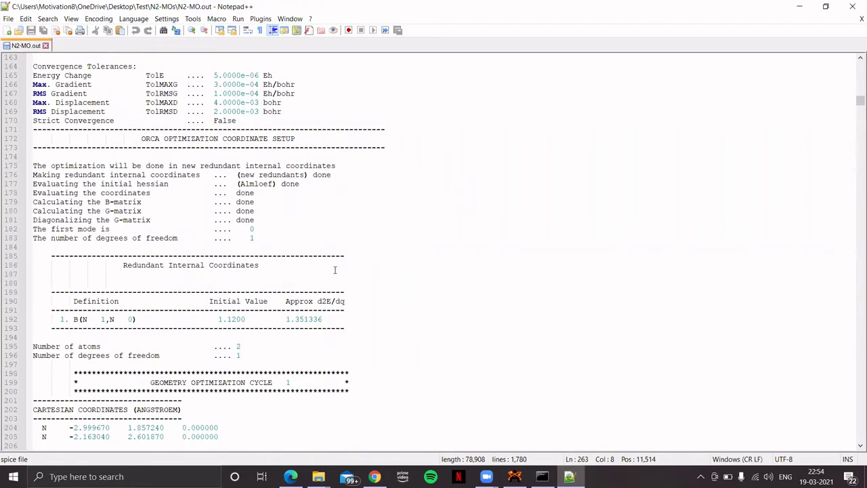
scroll(334, 269, "down", 7)
scroll(334, 269, "up", 7)
scroll(334, 269, "up", 19)
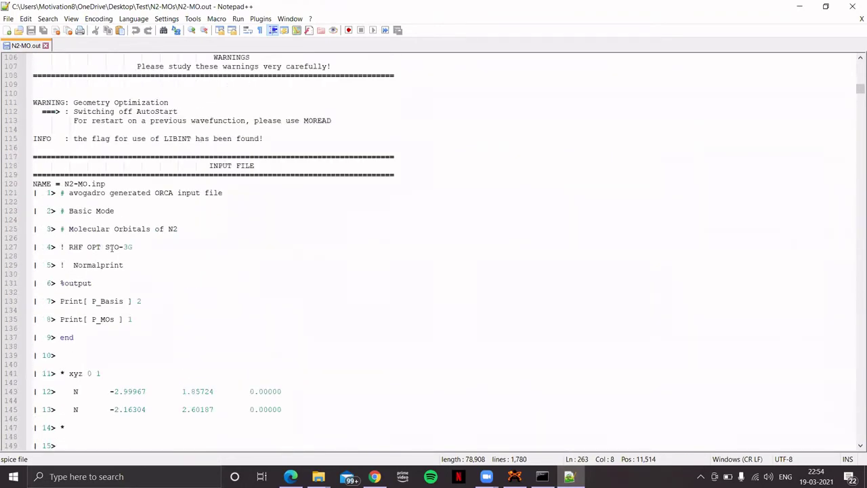
left_click_drag(106, 246, 134, 246)
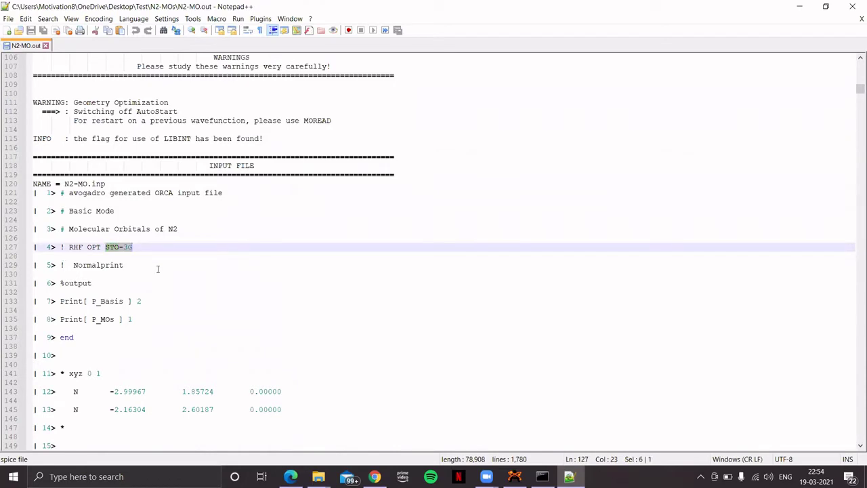
scroll(157, 269, "down", 8)
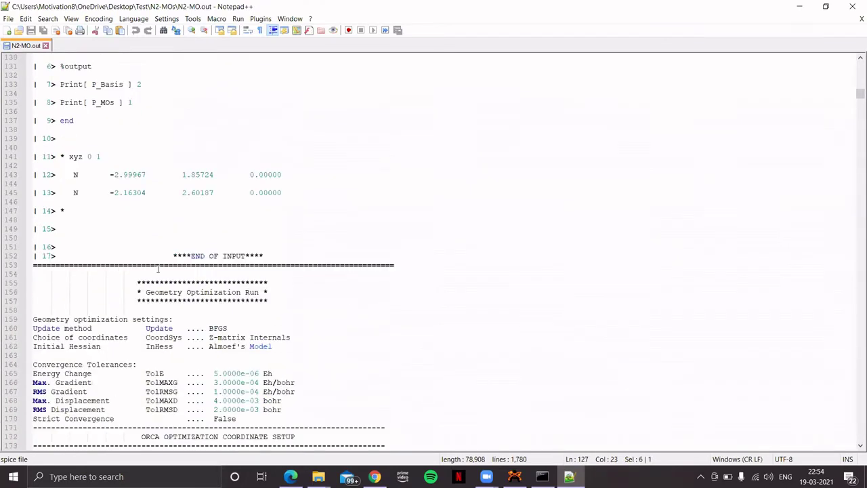
- Find the basis set statistics in N2-MO.out and mark the number of contracted basis functions with a green tick annotation
scroll(137, 193, "up", 3)
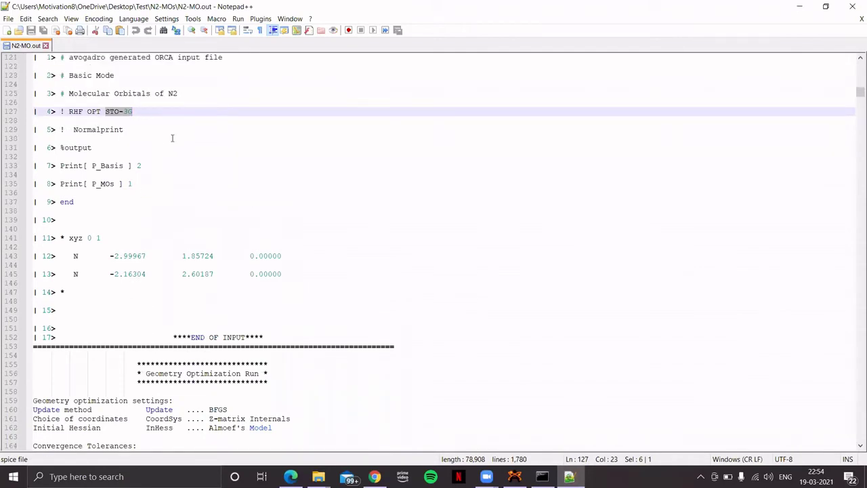
scroll(256, 263, "down", 20)
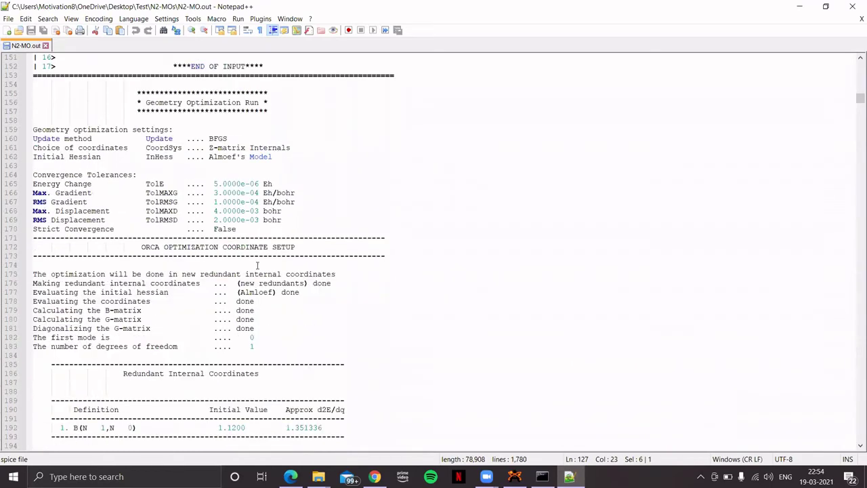
scroll(257, 273, "down", 16)
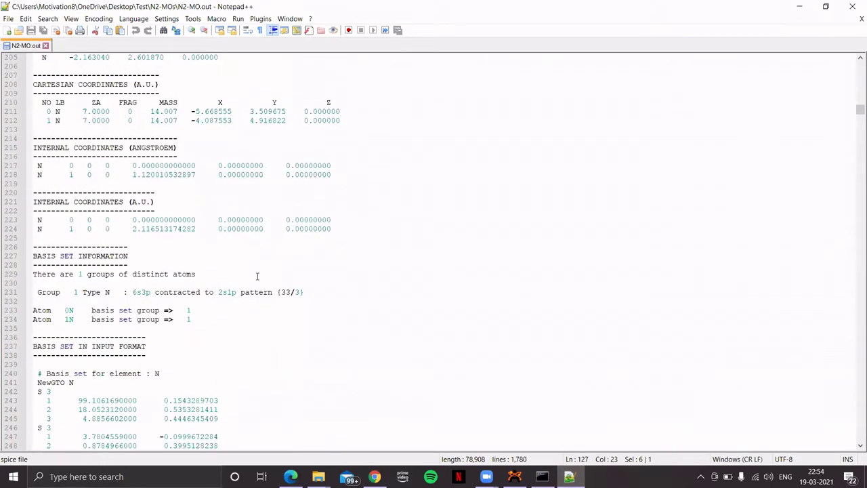
scroll(203, 260, "down", 2)
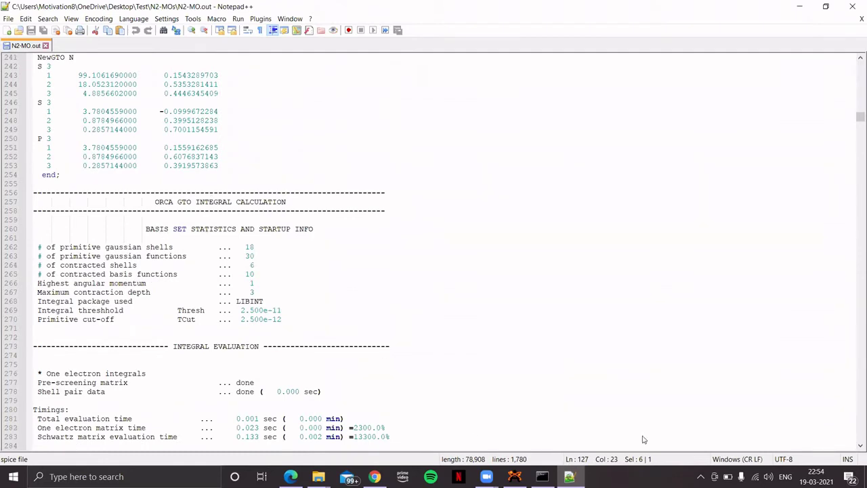
key("ctrl+2")
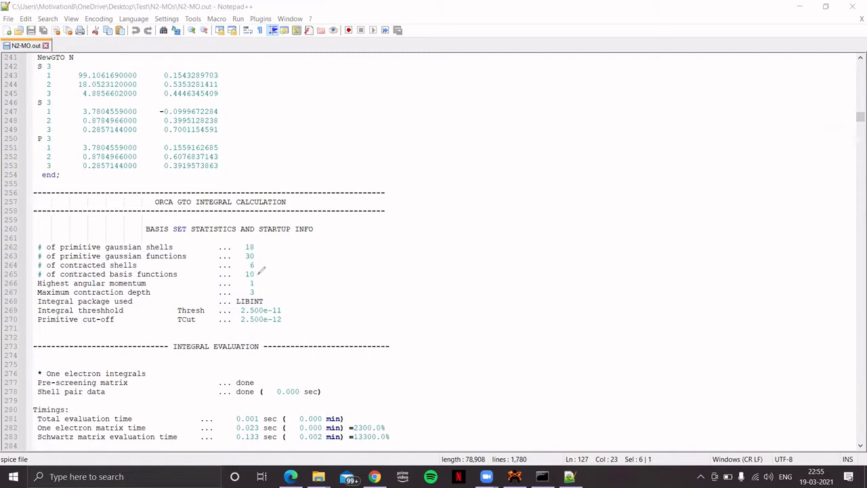
left_click_drag(260, 272, 271, 269)
- Handwrite the Slater-type orbital formula φ_STO = N x^a y^b z^c e^(−ζr) in green on the blank area beside the output
mouse_move(497, 98)
left_mouse_down()
mouse_move(509, 110)
mouse_move(555, 99)
mouse_move(562, 107)
mouse_move(565, 98)
mouse_move(578, 108)
left_mouse_up()
mouse_move(578, 99)
left_mouse_down()
mouse_move(570, 108)
mouse_move(584, 103)
mouse_move(590, 116)
left_mouse_up()
left_click_drag(603, 88, 606, 98)
mouse_move(609, 99)
left_mouse_down()
mouse_move(617, 107)
mouse_move(623, 92)
mouse_move(637, 101)
mouse_move(651, 82)
mouse_move(654, 98)
left_mouse_up()
mouse_move(667, 86)
left_mouse_down()
mouse_move(673, 79)
mouse_move(675, 89)
left_mouse_up()
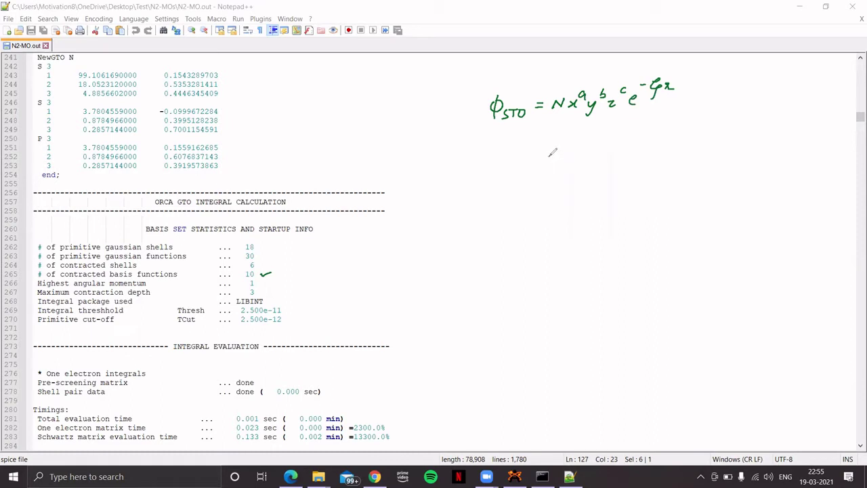
- Handwrite φ_CGTO as the sum from i=1 to 3 of N′x^a y^b z^c e^(−ζr²) below the STO formula, and add the red label STO-3G
mouse_move(548, 158)
left_mouse_down()
mouse_move(584, 153)
mouse_move(585, 162)
mouse_move(613, 143)
mouse_move(639, 148)
mouse_move(641, 136)
mouse_move(677, 135)
left_mouse_up()
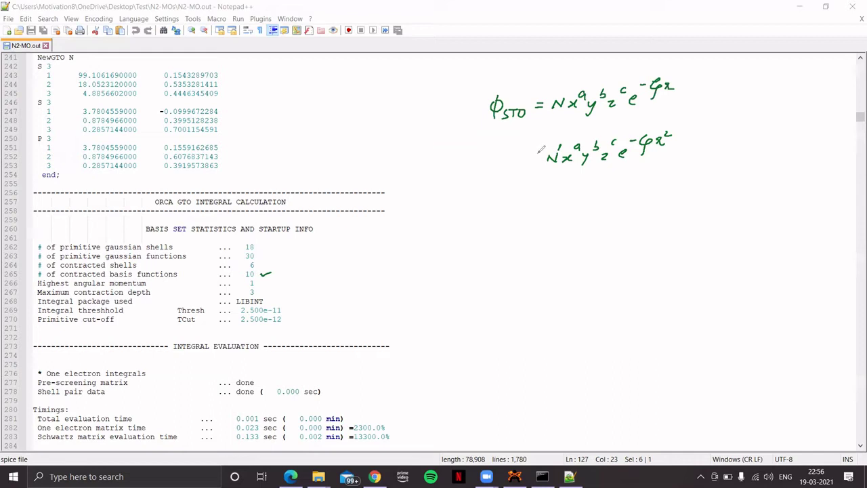
mouse_move(542, 150)
left_mouse_down()
mouse_move(529, 165)
mouse_move(539, 162)
mouse_move(515, 155)
left_mouse_up()
left_click_drag(505, 162, 514, 161)
mouse_move(459, 155)
left_mouse_down()
mouse_move(452, 161)
mouse_move(463, 177)
mouse_move(490, 166)
left_mouse_up()
mouse_move(485, 167)
left_mouse_down()
mouse_move(485, 177)
mouse_move(492, 166)
left_mouse_up()
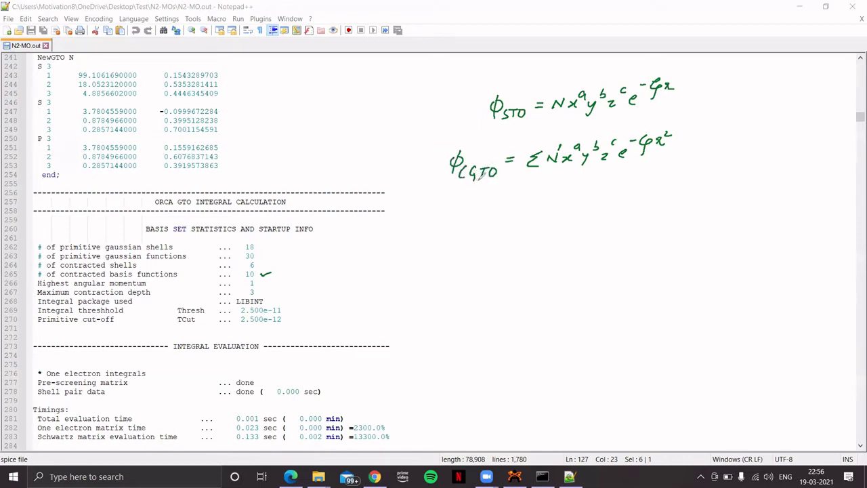
left_click_drag(525, 172, 534, 177)
left_click_drag(535, 140, 537, 151)
mouse_move(720, 116)
left_mouse_down()
mouse_move(721, 125)
mouse_move(744, 112)
mouse_move(745, 123)
mouse_move(750, 114)
mouse_move(782, 121)
left_mouse_up()
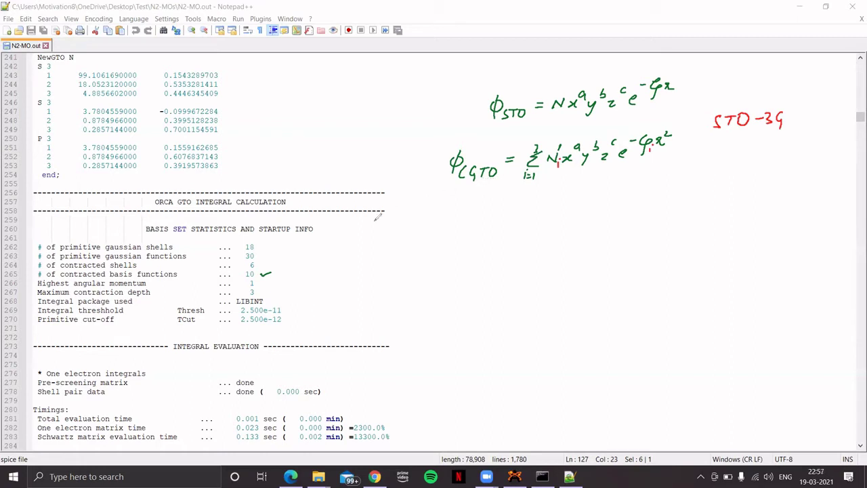
- Write nitrogen's configuration 1s² 2s² 2p³ in red, bracket it with the number 5, and write N2 underneath
mouse_move(453, 217)
left_mouse_down()
mouse_move(482, 224)
mouse_move(512, 215)
mouse_move(520, 203)
mouse_move(535, 212)
mouse_move(554, 202)
mouse_move(549, 210)
left_mouse_up()
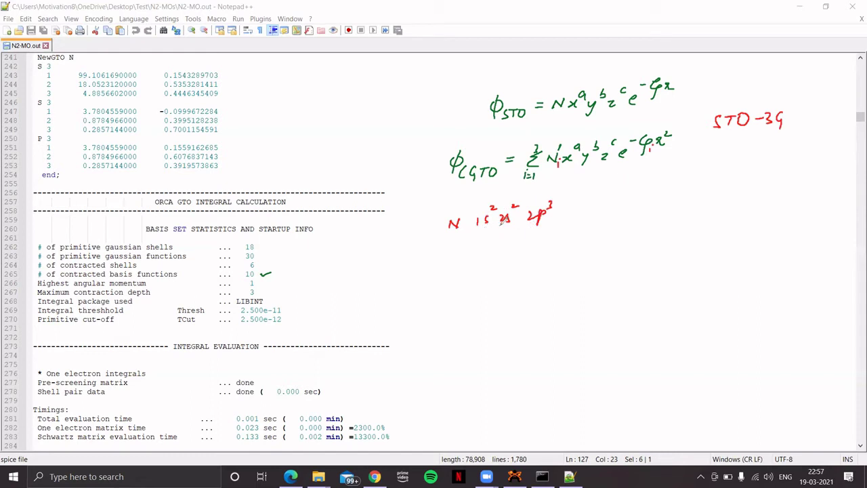
mouse_move(475, 234)
left_mouse_down()
mouse_move(476, 242)
mouse_move(551, 229)
left_mouse_up()
mouse_move(502, 247)
left_mouse_down()
mouse_move(499, 258)
mouse_move(509, 248)
left_mouse_up()
mouse_move(448, 288)
left_mouse_down()
mouse_move(458, 279)
mouse_move(468, 294)
left_mouse_up()
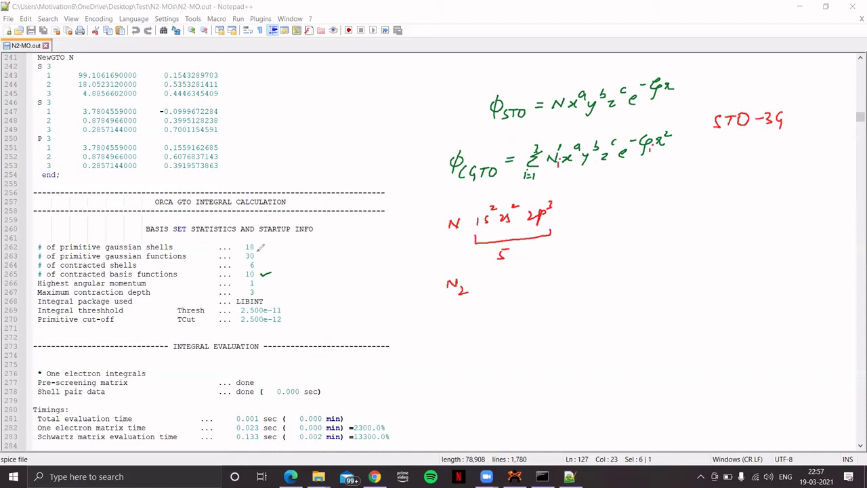
- Tick the primitive Gaussian and contracted shell entries in red, and write 1s 2s 2p beside the nitrogen configuration
left_click_drag(259, 253, 273, 249)
left_click_drag(600, 210, 605, 219)
left_click_drag(618, 211, 654, 211)
left_click_drag(261, 265, 270, 261)
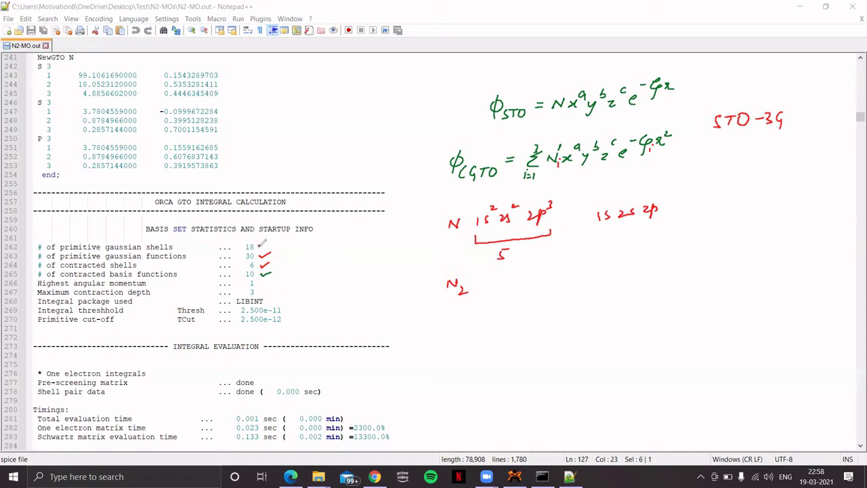
left_click_drag(258, 247, 266, 244)
left_click_drag(261, 280, 273, 278)
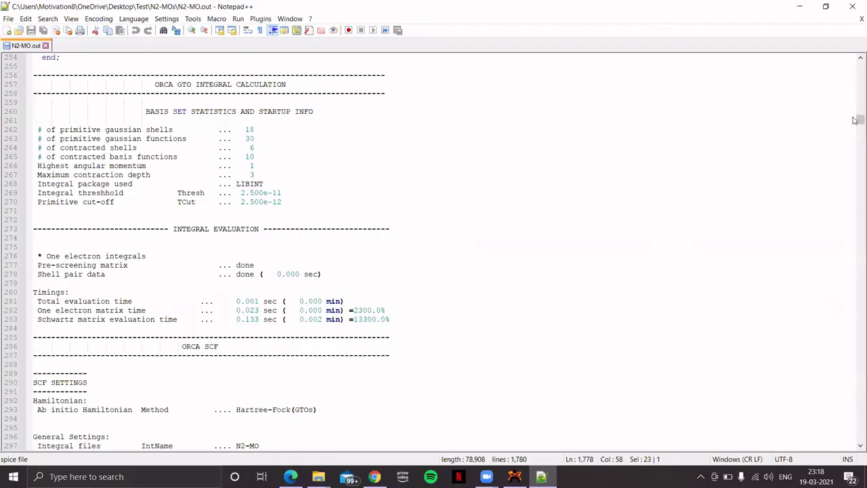
- Examine the final ORBITAL ENERGIES table near the end of N2-MO.out, highlighting the rows of occupied orbitals 0 to 6
left_click_drag(858, 120, 854, 429)
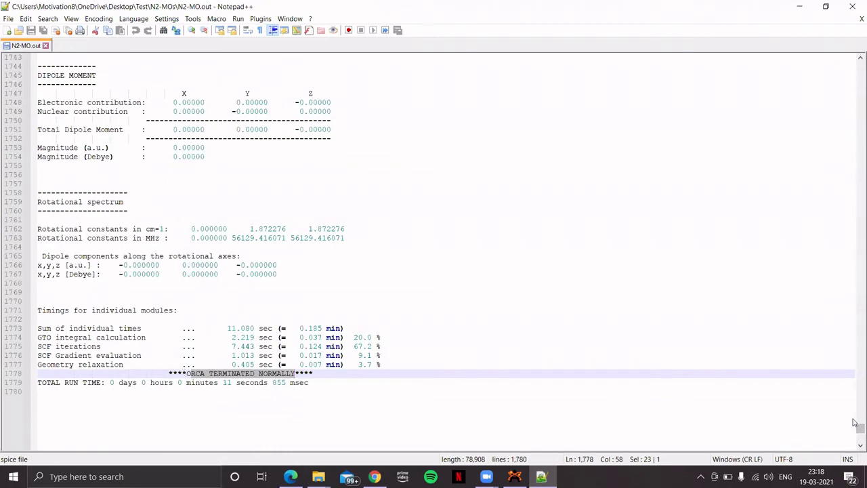
left_click_drag(856, 429, 855, 388)
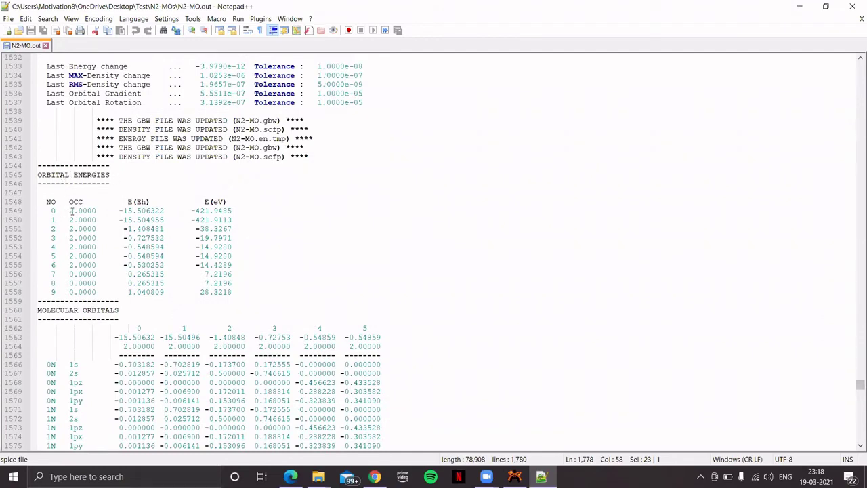
left_click_drag(50, 210, 97, 265)
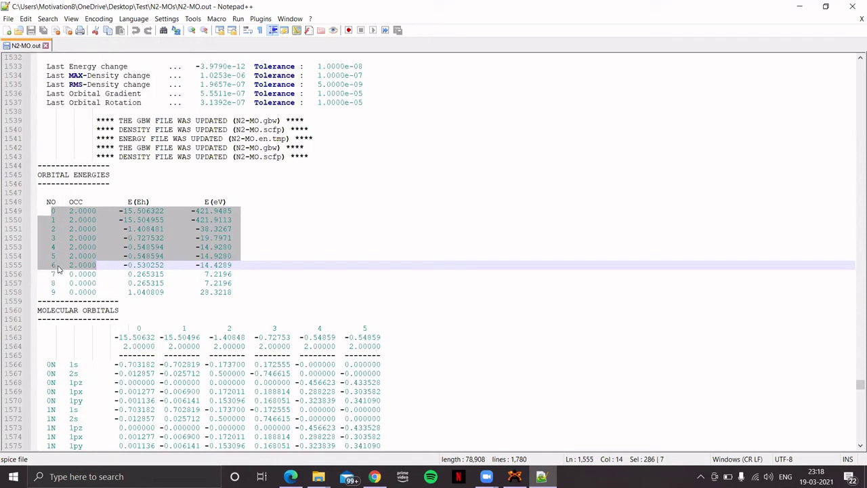
scroll(288, 288, "down", 1)
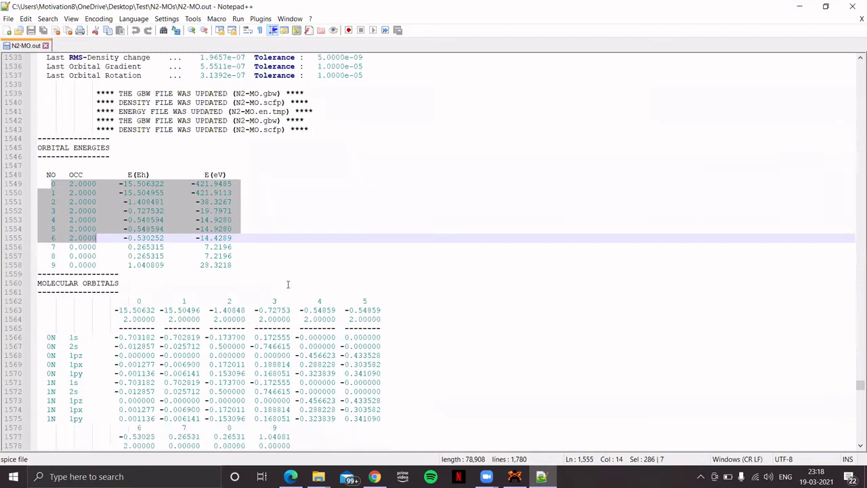
left_click(144, 289)
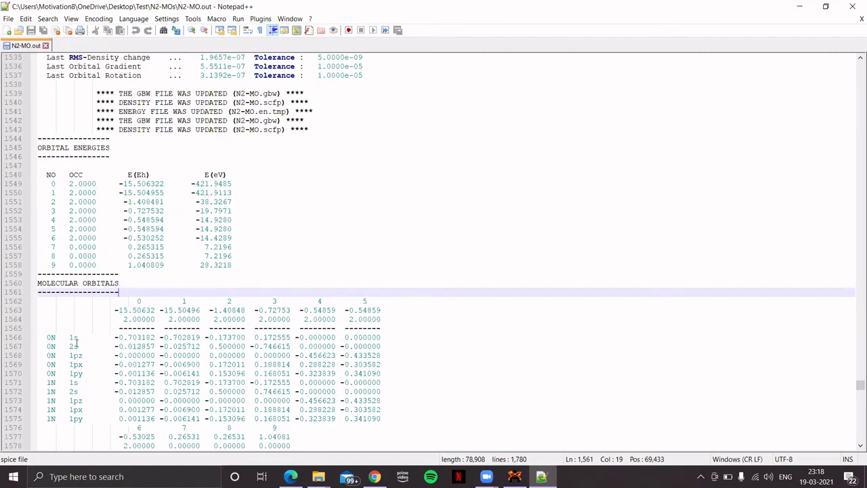
- Examine the atomic orbital rows of both nitrogen atoms in the MOLECULAR ORBITALS table, highlighting 0N 1s through 1N 1py
scroll(78, 340, "down", 1)
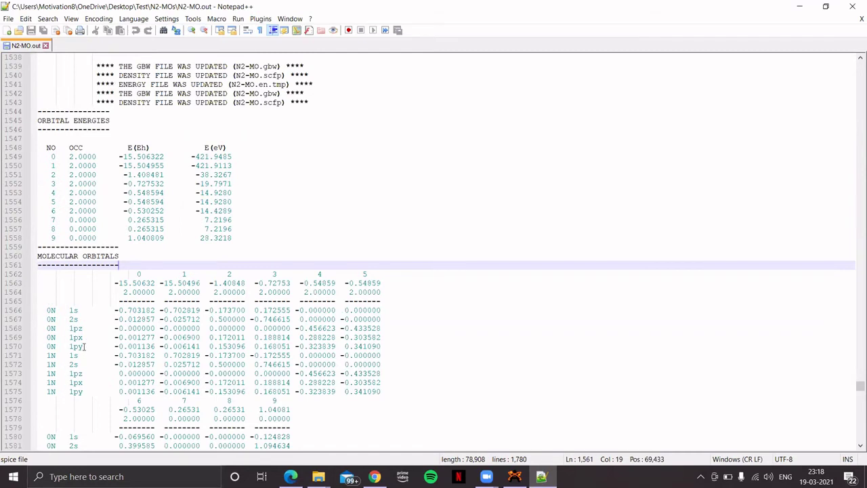
left_click_drag(84, 346, 50, 311)
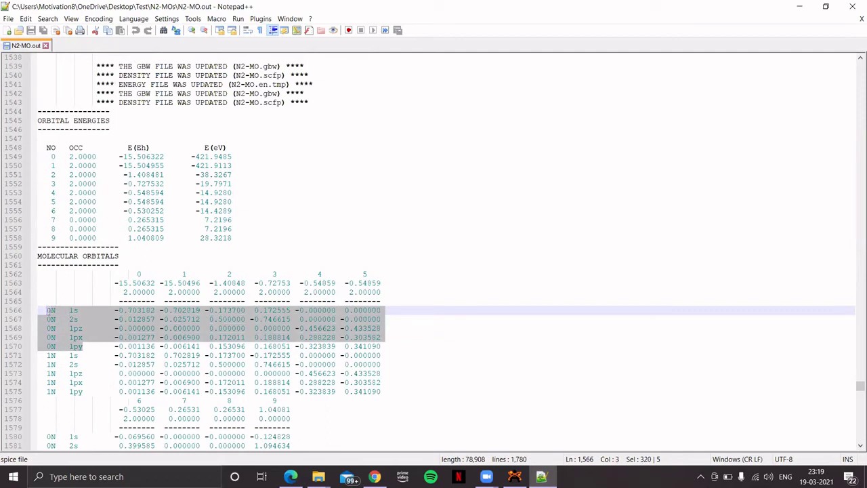
left_click_drag(88, 395, 50, 311)
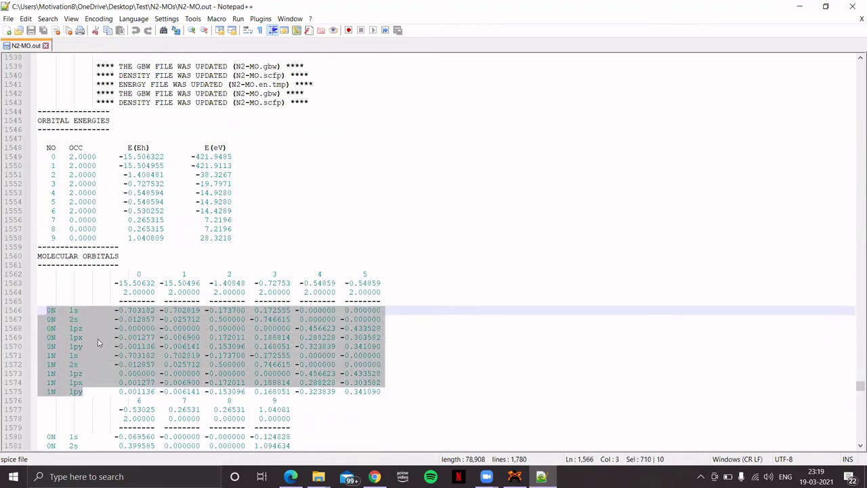
left_click(431, 304)
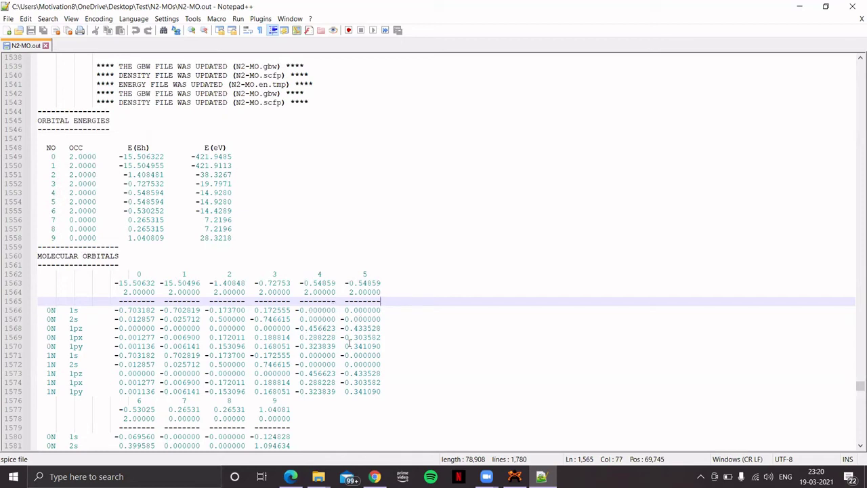
- Compare the energies of molecular orbitals 4 and 5, and examine the coefficients of orbitals 6 to 9
scroll(288, 338, "down", 1)
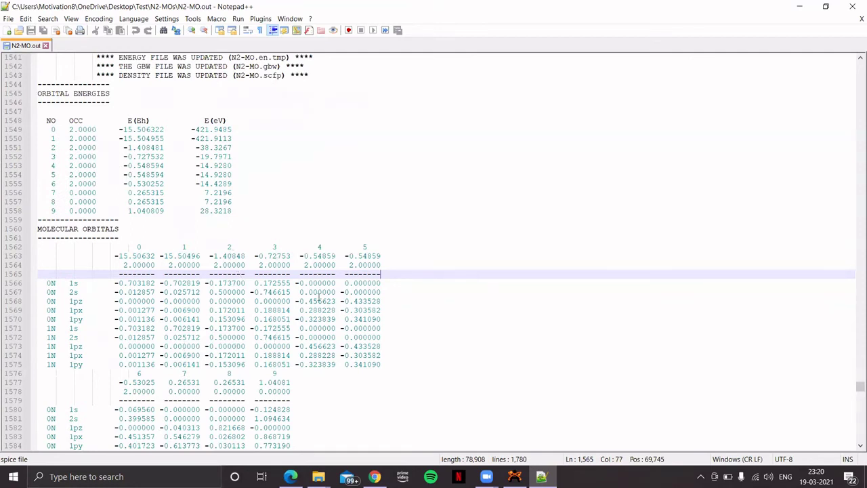
left_click_drag(303, 255, 382, 255)
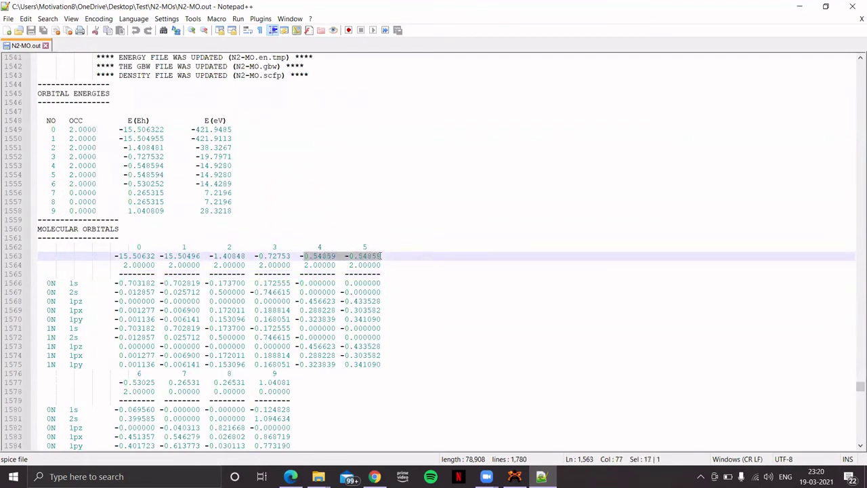
left_click(317, 241)
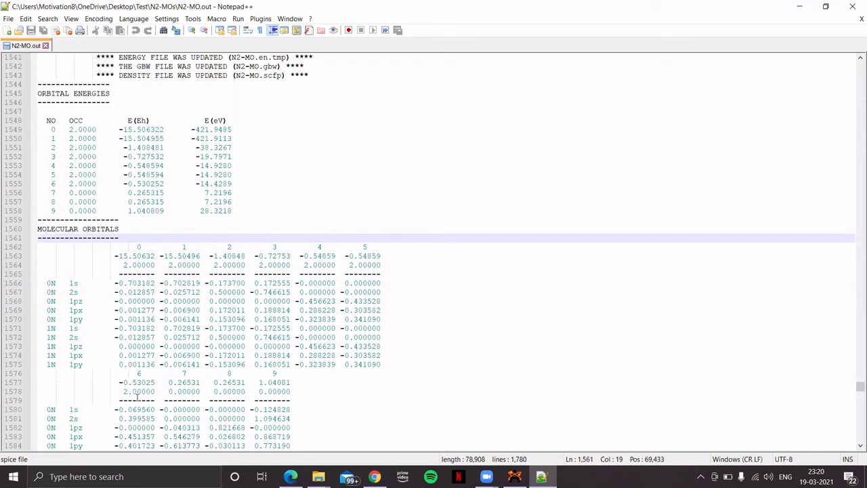
scroll(136, 396, "down", 2)
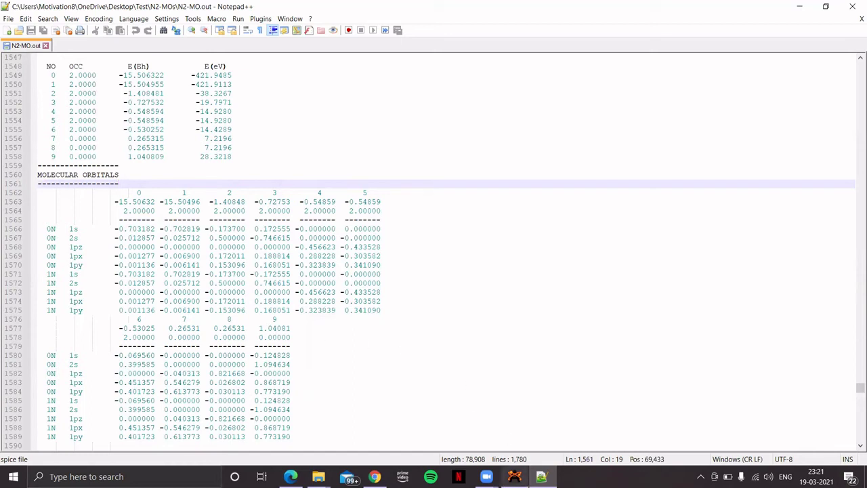
- Switch to Avogadro and close the untitled N2 molecule without saving its changes
left_click(514, 474)
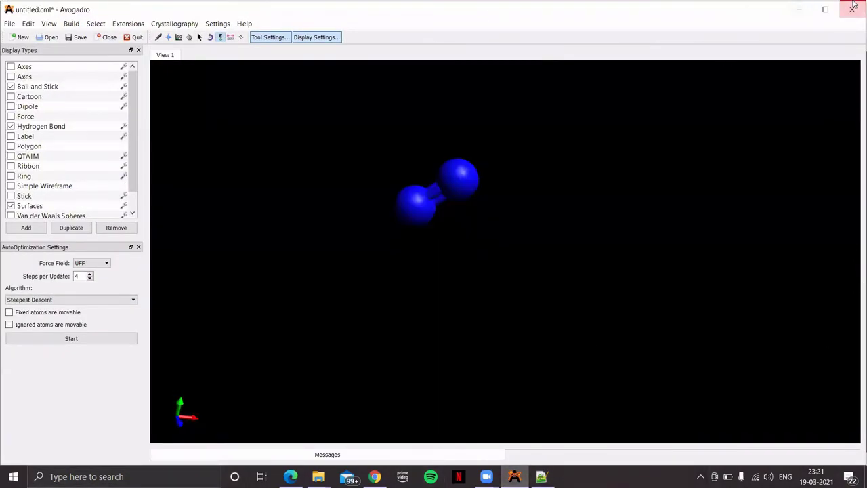
left_click(107, 37)
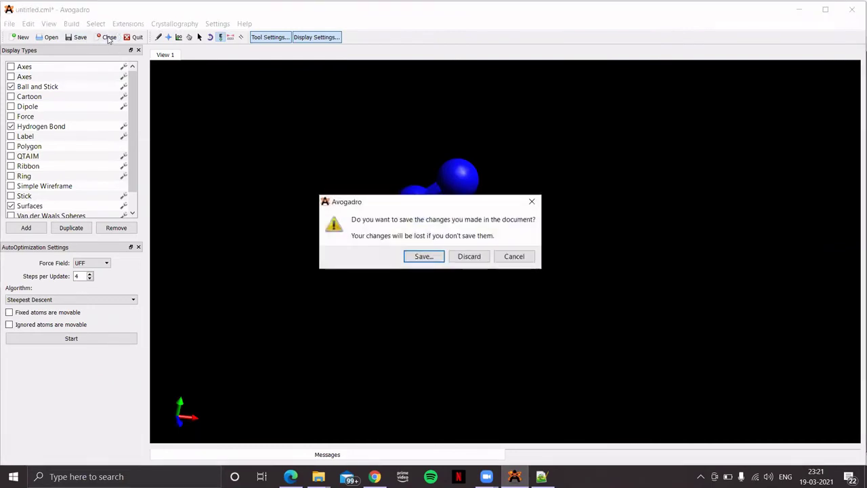
left_click(470, 256)
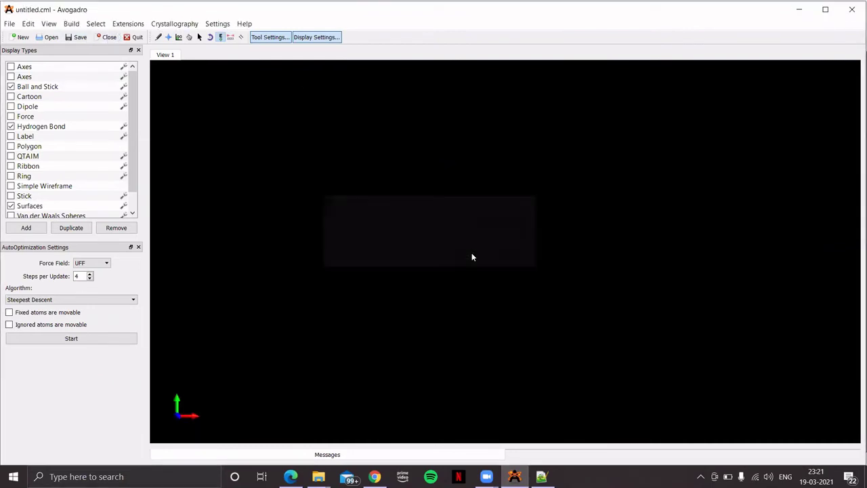
- Open the ORCA output file N2-MO.out from the Test > N2-MOs folder on the Desktop
left_click(8, 25)
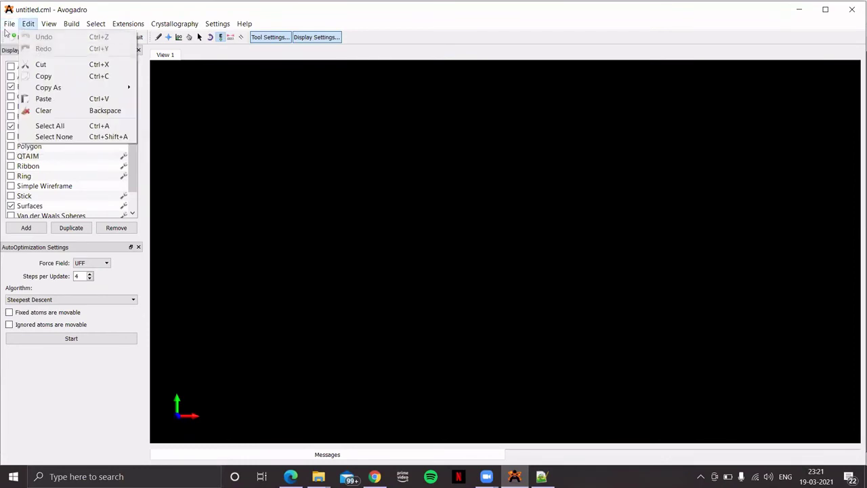
left_click(22, 49)
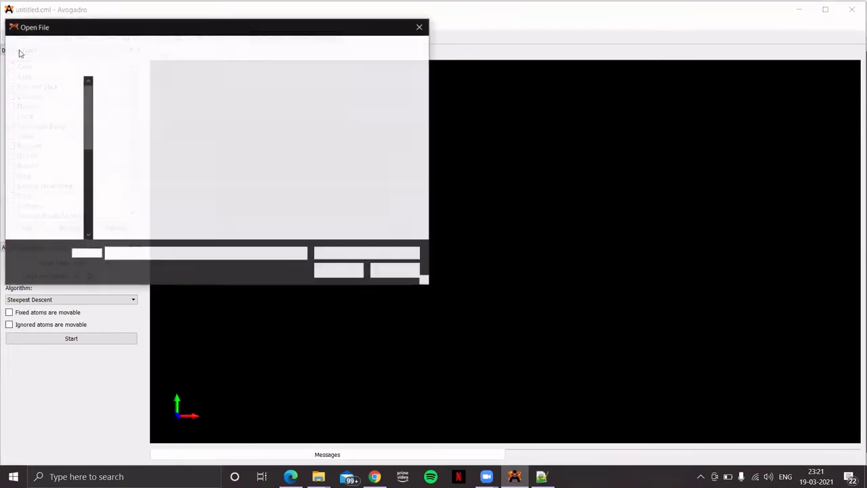
left_click(54, 107)
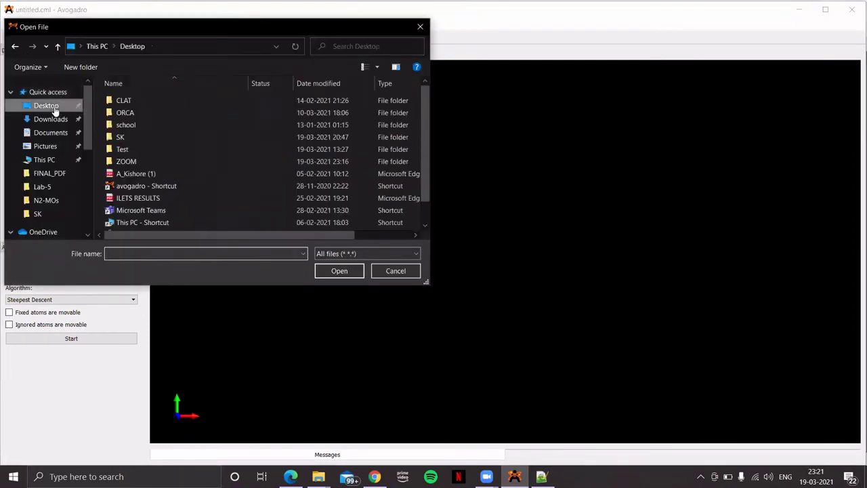
double_click(125, 150)
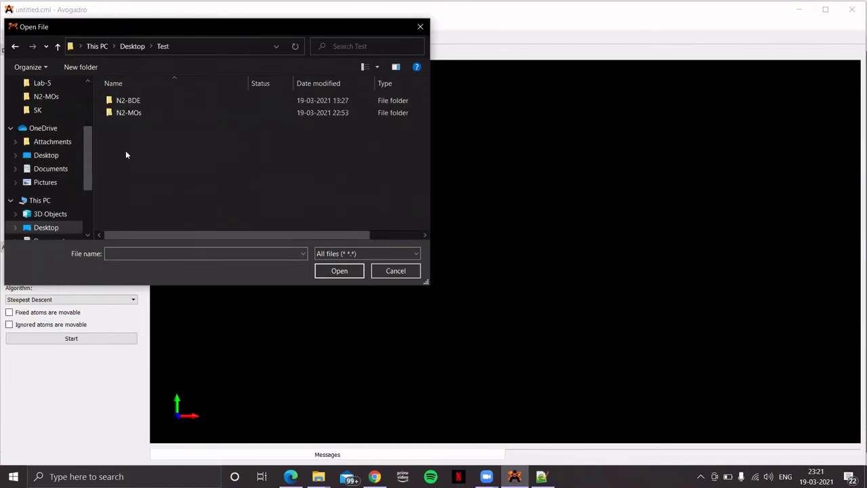
double_click(129, 113)
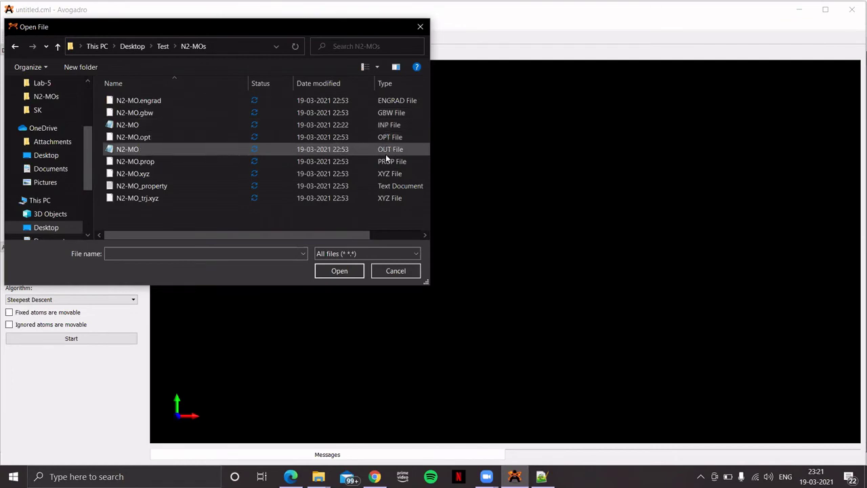
left_click(176, 152)
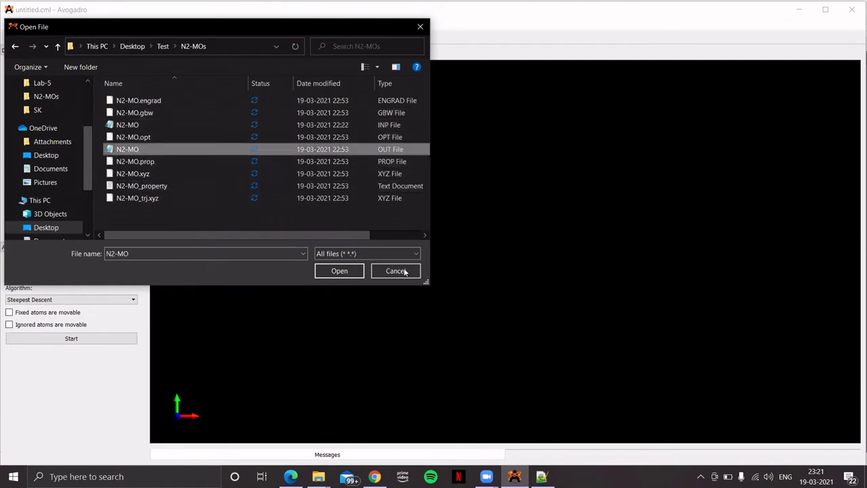
left_click(345, 270)
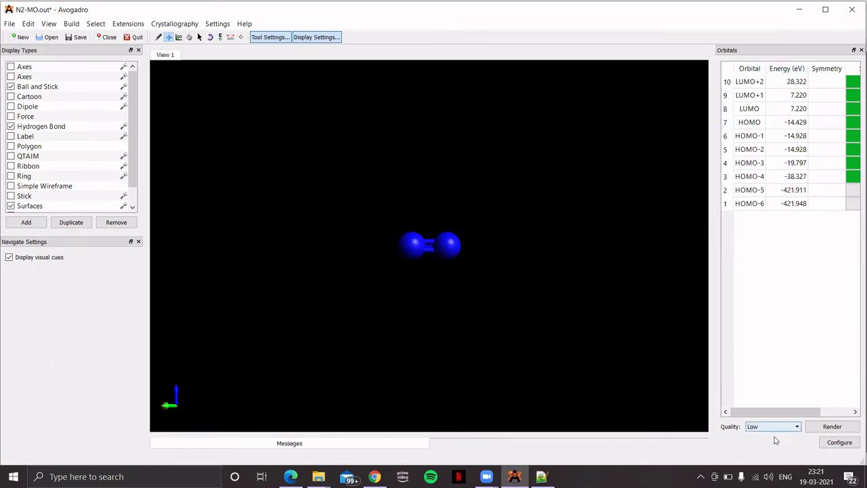
- Check the calculation status of the orbitals in the Orbitals table, and display the HOMO-4 and HOMO-3 surfaces
left_click_drag(766, 414, 807, 411)
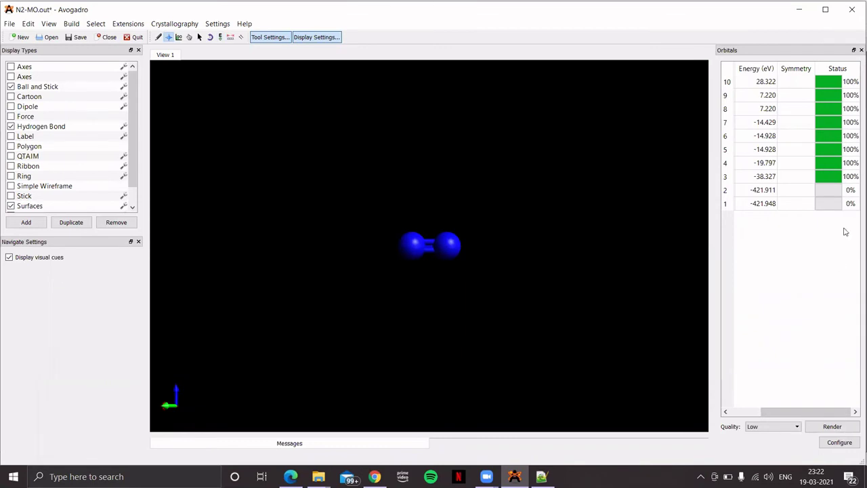
left_click_drag(800, 412, 768, 412)
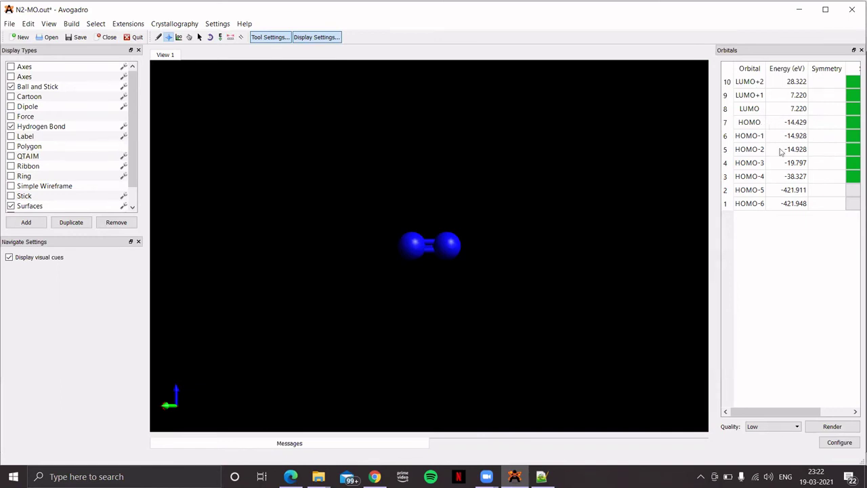
left_click(760, 179)
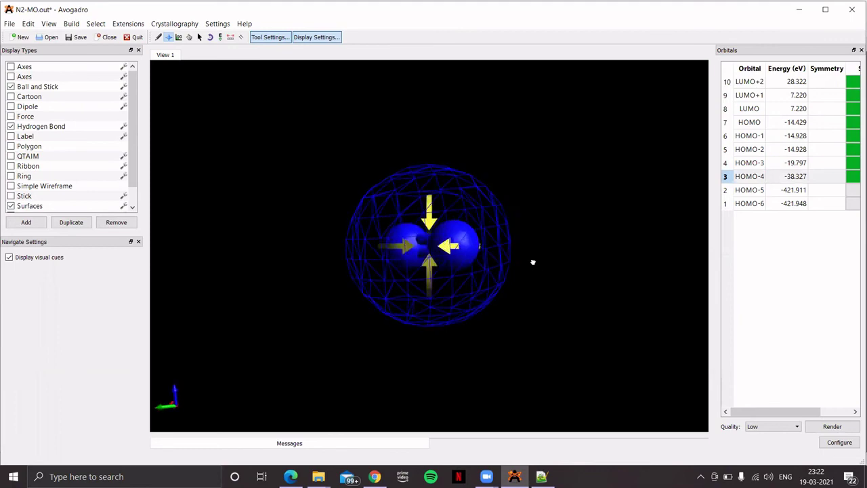
left_click(736, 166)
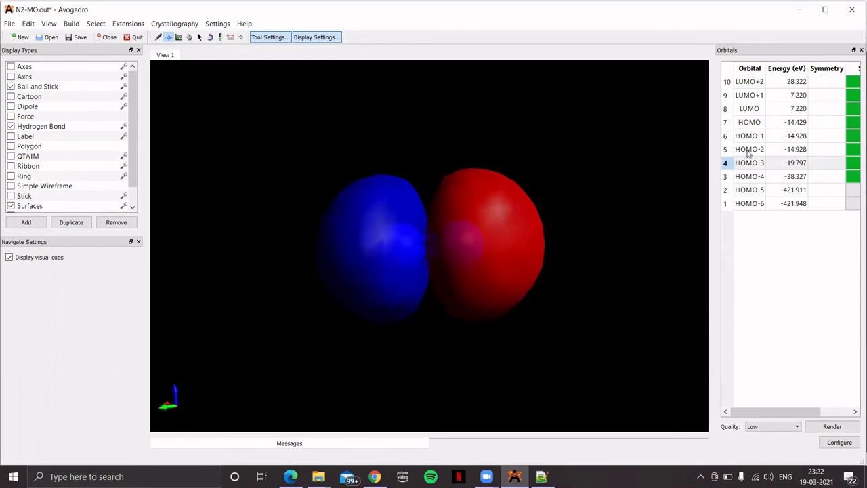
- Display the HOMO-2 and HOMO-1 surfaces alternately, rotating the molecule to compare the orientation of their lobes
left_click(748, 150)
left_click(555, 271)
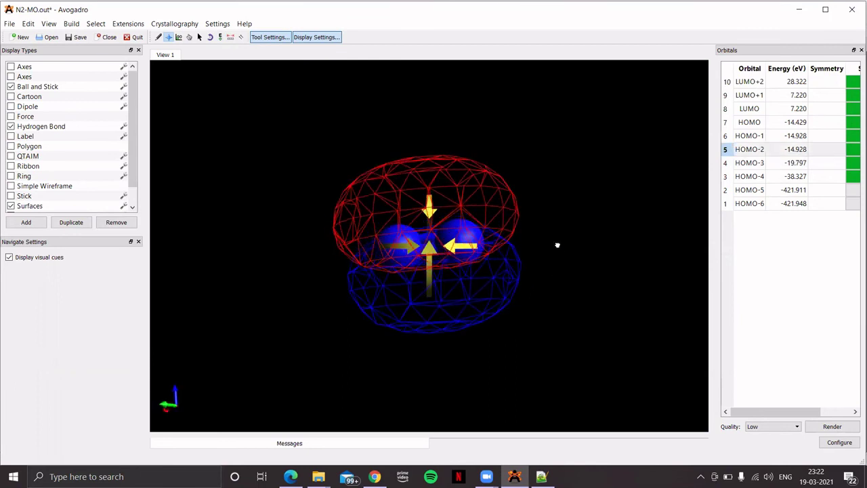
mouse_move(496, 269)
left_mouse_down()
mouse_move(513, 252)
mouse_move(497, 265)
left_mouse_up()
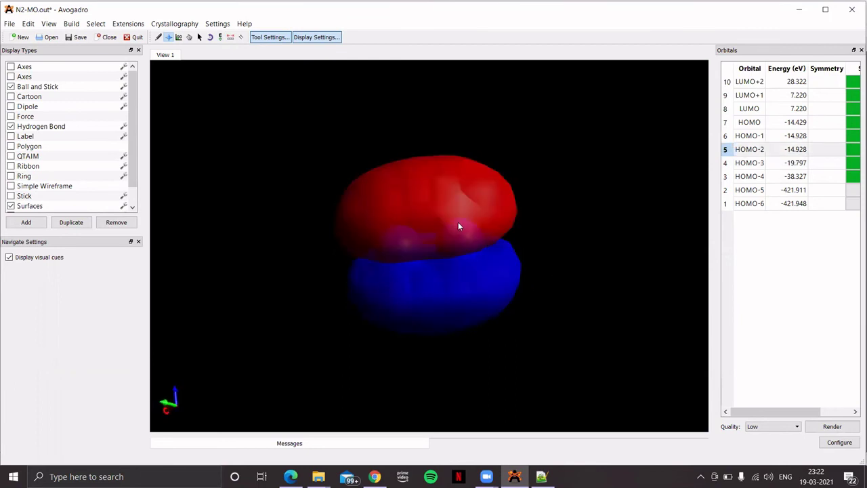
left_click(745, 139)
left_click_drag(551, 280, 535, 291)
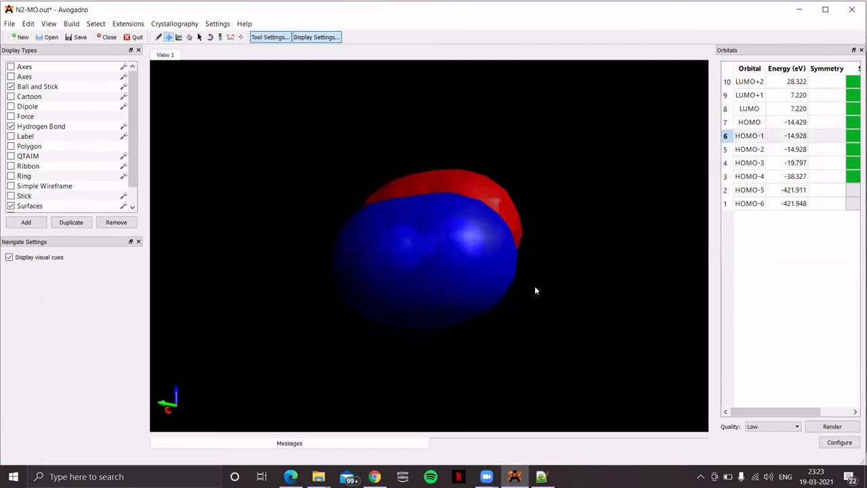
left_click(751, 152)
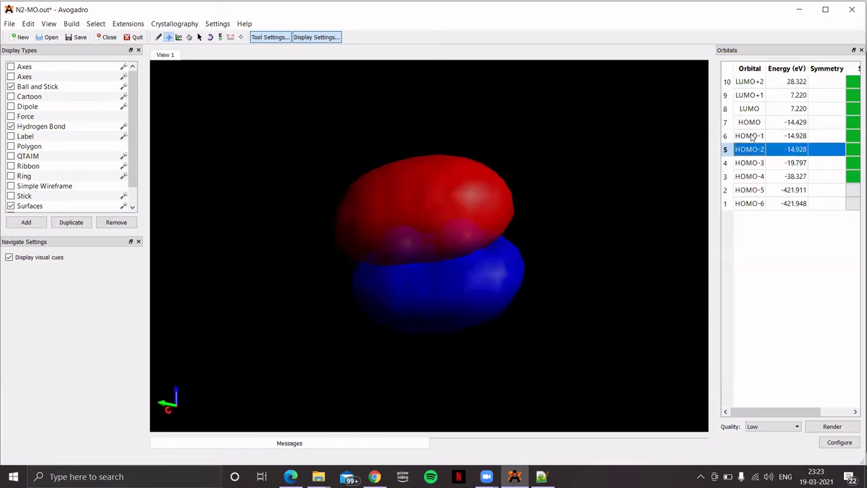
left_click(752, 136)
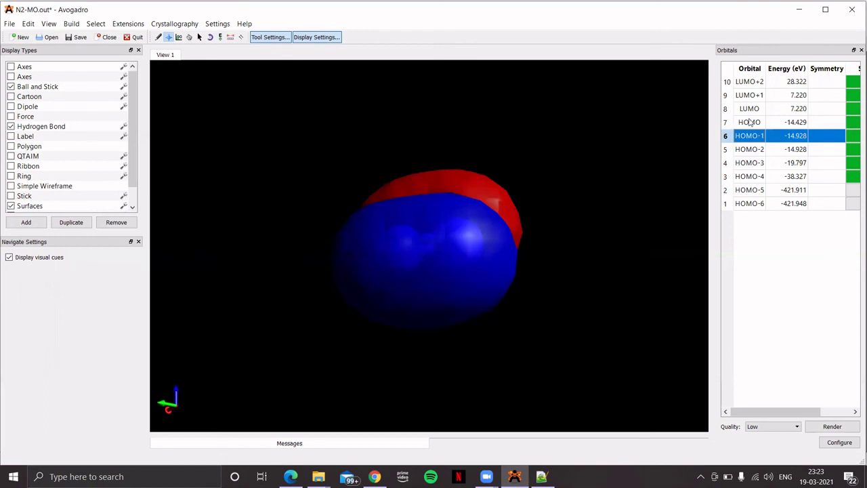
- Display the HOMO, LUMO, LUMO+1 and LUMO+2 surfaces in turn, rotating the molecule to examine the lobes of LUMO and LUMO+1
left_click(750, 122)
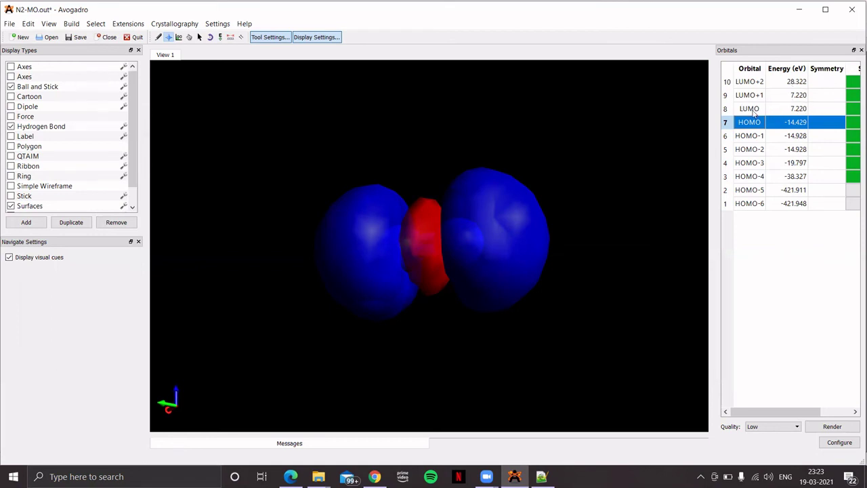
left_click(752, 110)
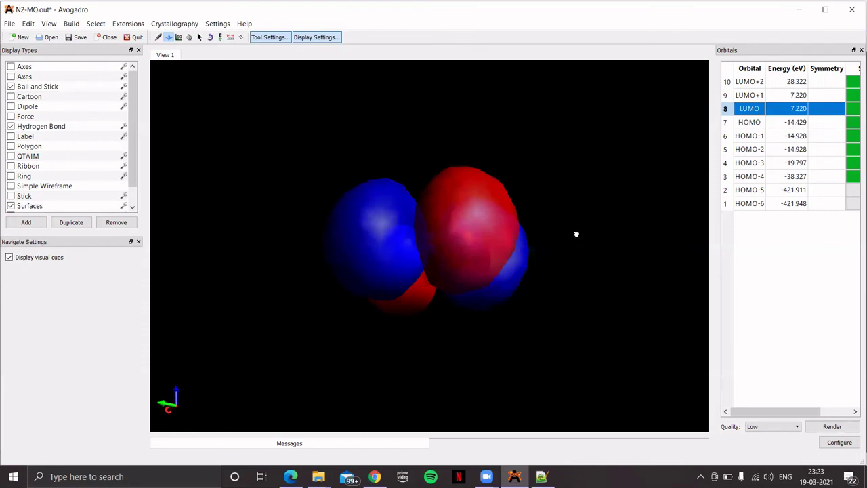
left_click_drag(576, 234, 575, 174)
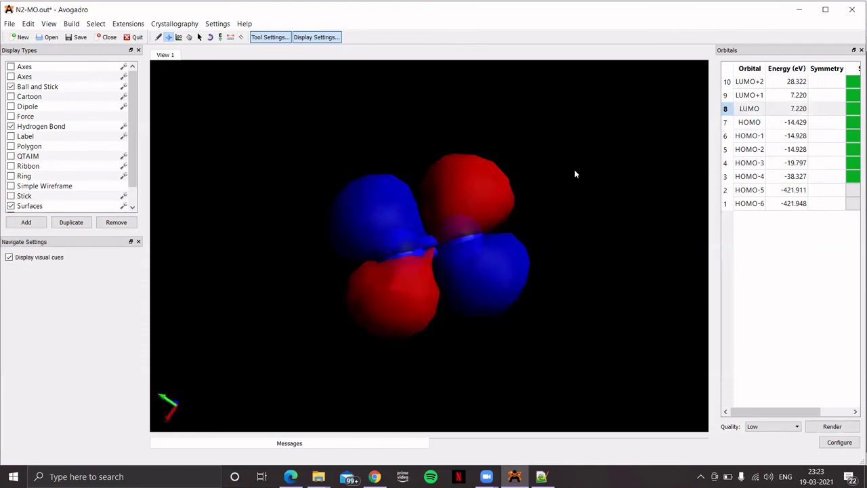
left_click(750, 98)
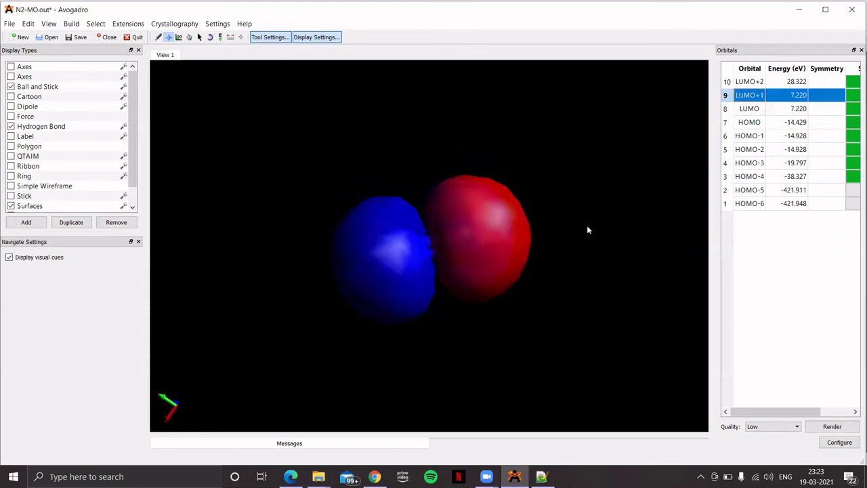
left_click_drag(554, 274, 523, 137)
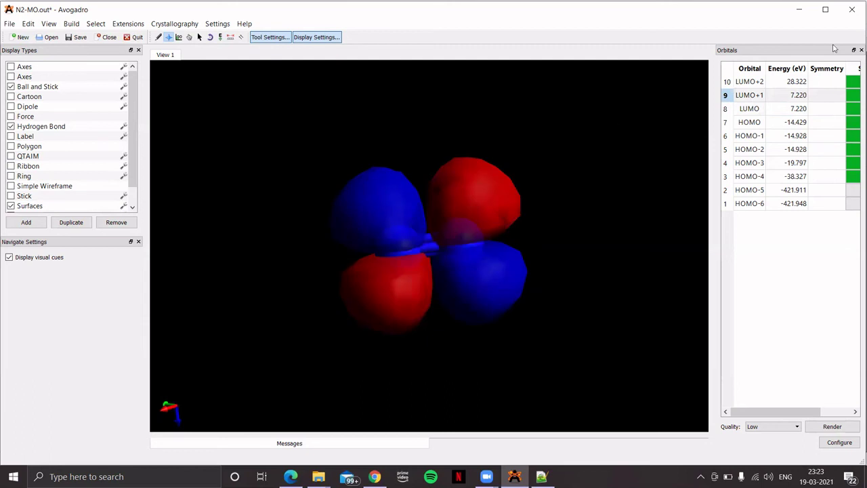
left_click(761, 83)
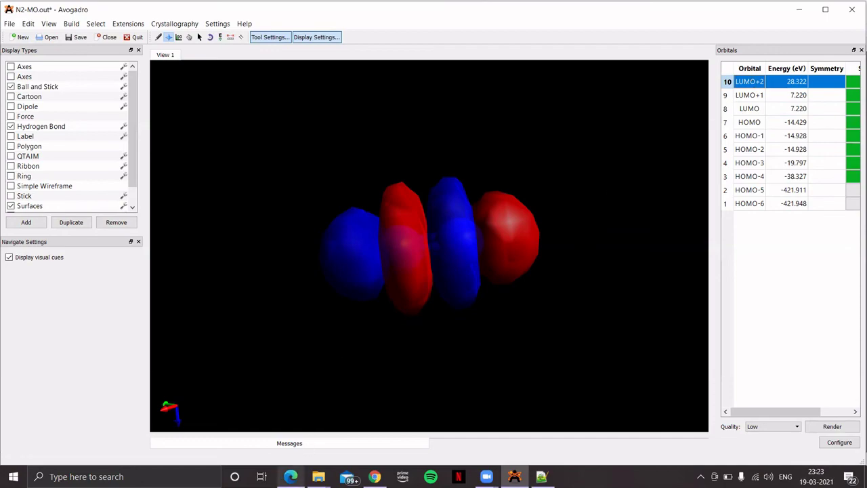
- Review the N2 molecular orbital diagram in Module2_3.pdf in the browser, and return to Avogadro to display the HOMO-4 surface
left_click(290, 477)
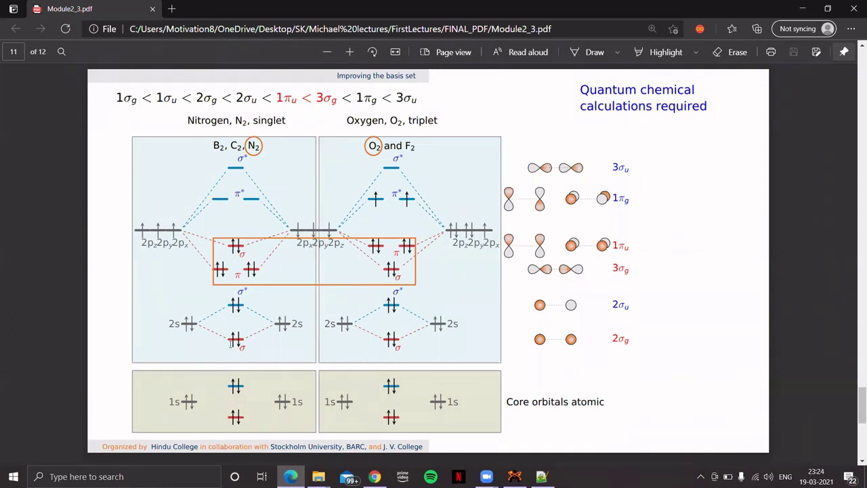
left_click(514, 476)
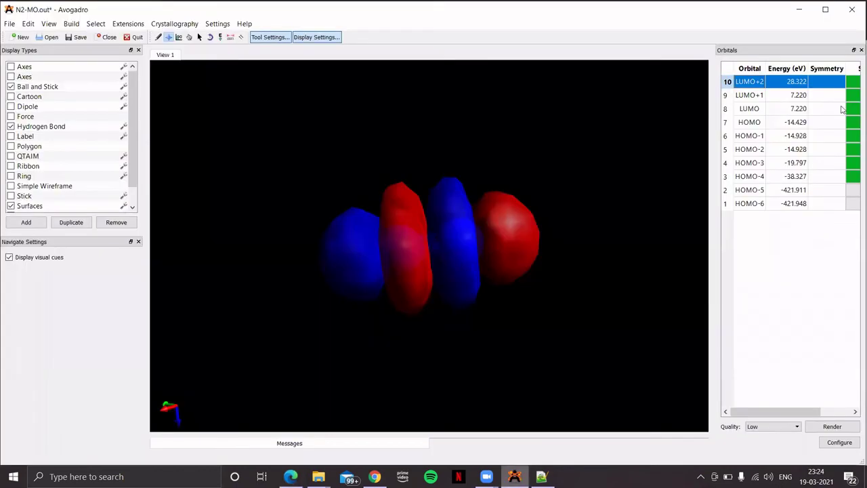
left_click(764, 178)
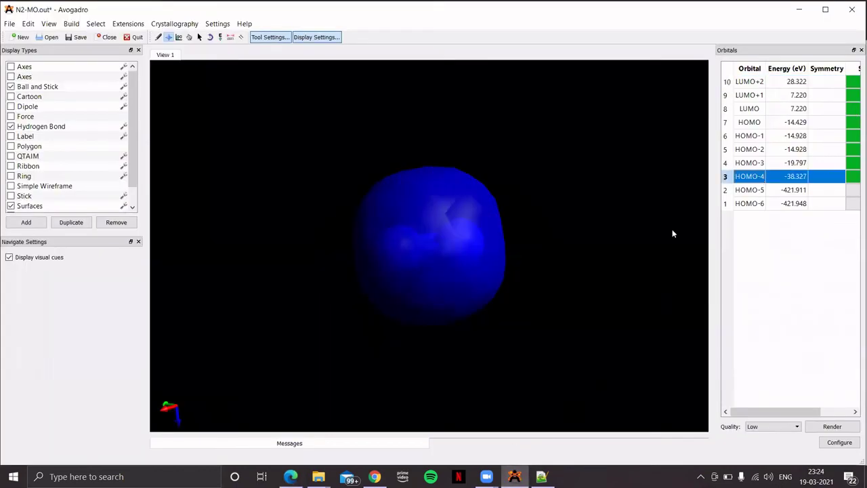
- Compare the LUMO, LUMO+1 and LUMO+2 surfaces in Avogadro with the antibonding levels of the N2 diagram in Module2_3.pdf
key("alt+Tab")
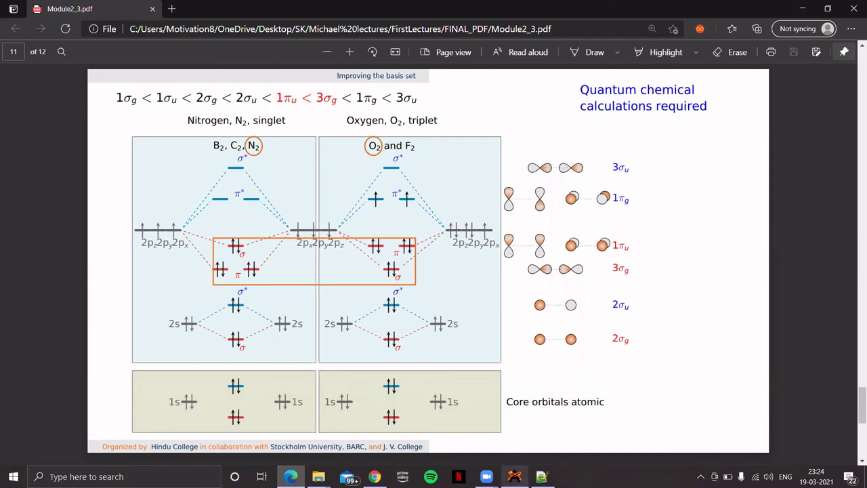
left_click(514, 477)
left_click(768, 108)
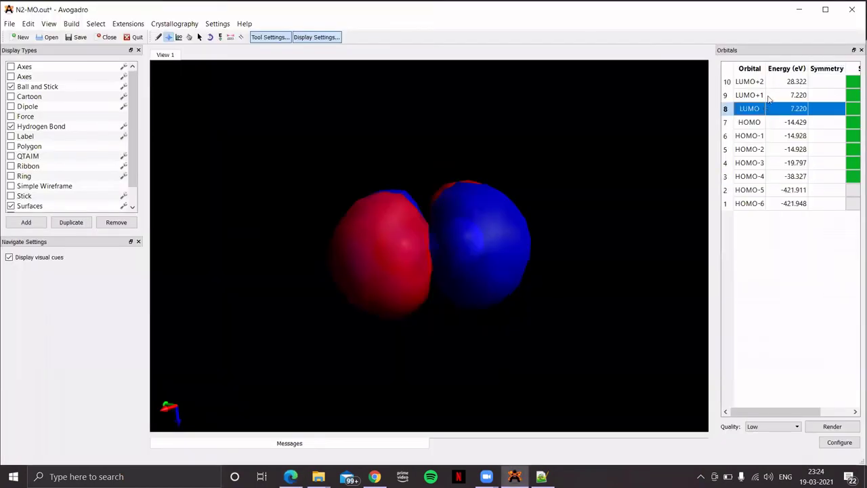
left_click(769, 96)
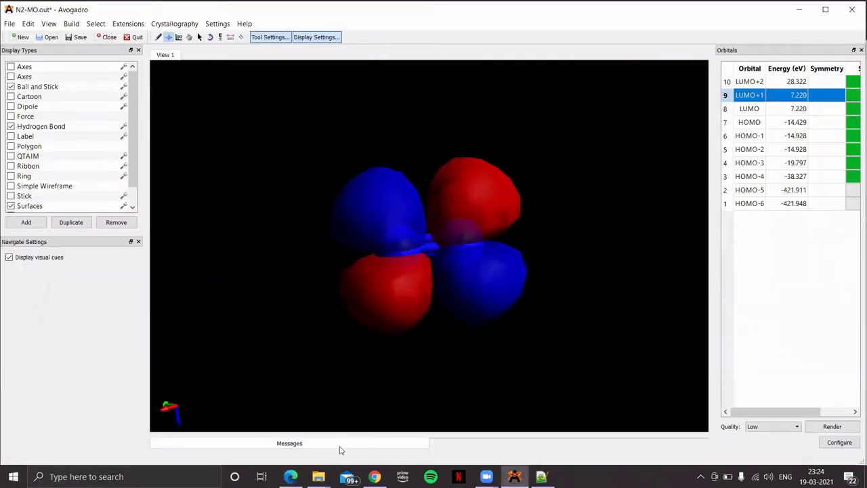
left_click(290, 476)
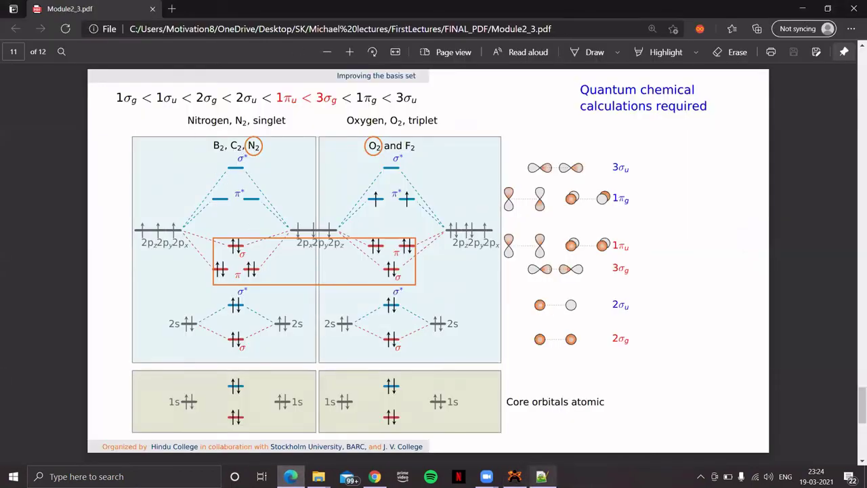
left_click(514, 477)
left_click(753, 82)
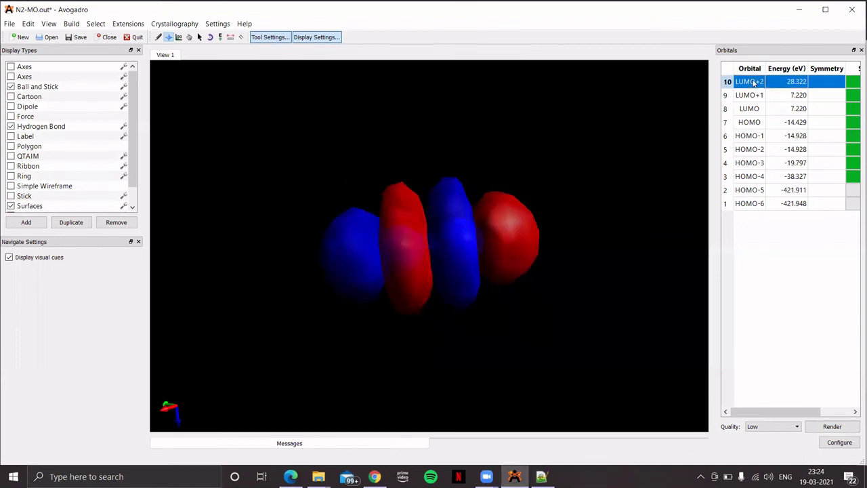